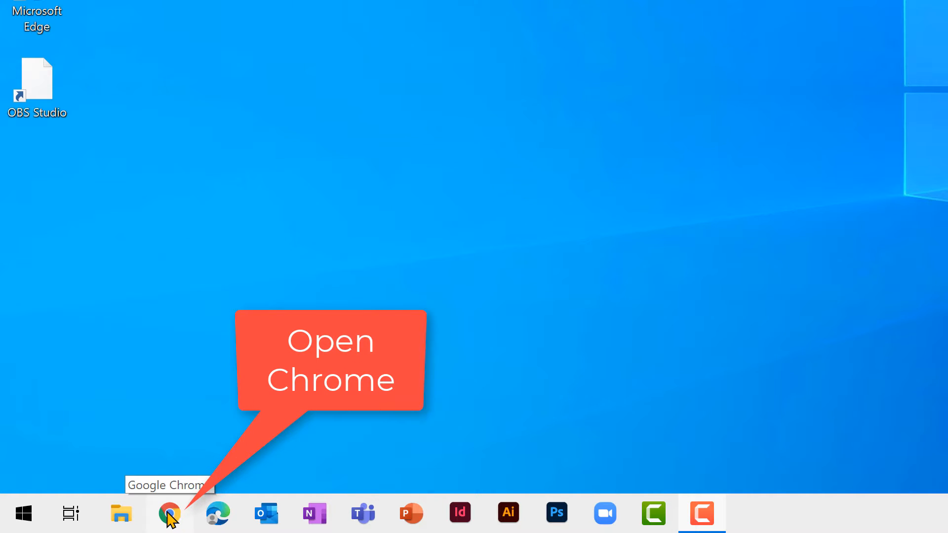
Open Chrome and go to drive.google.com/drive/starred.
left_click(169, 514)
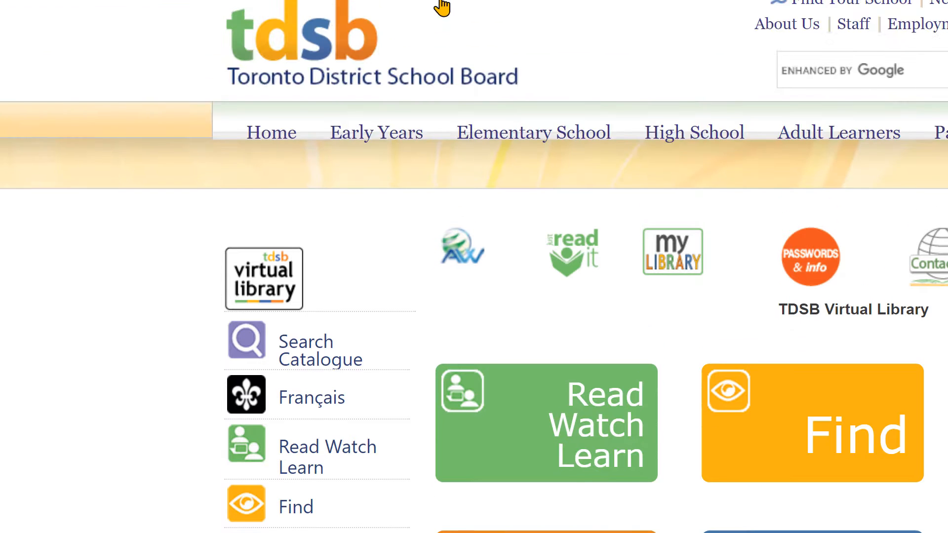
left_click(381, 47)
type("driv")
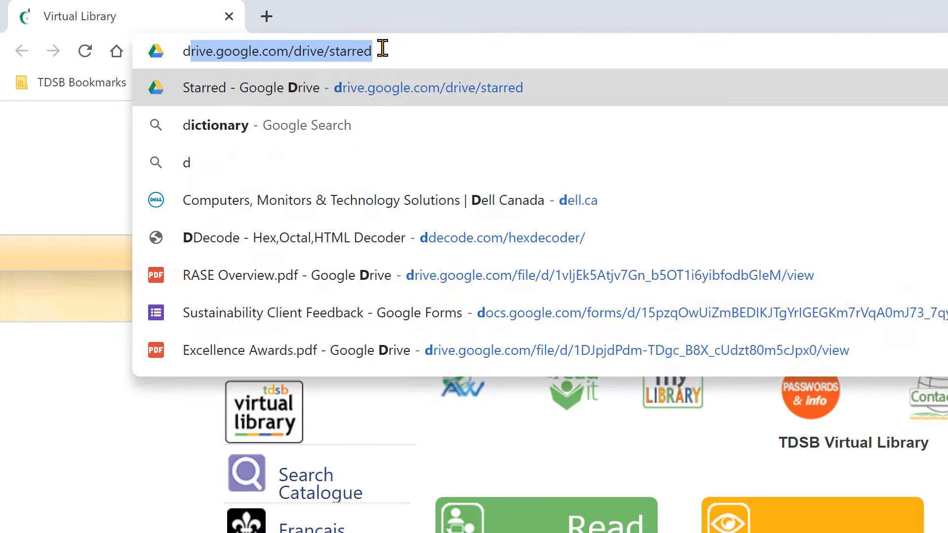
type("e")
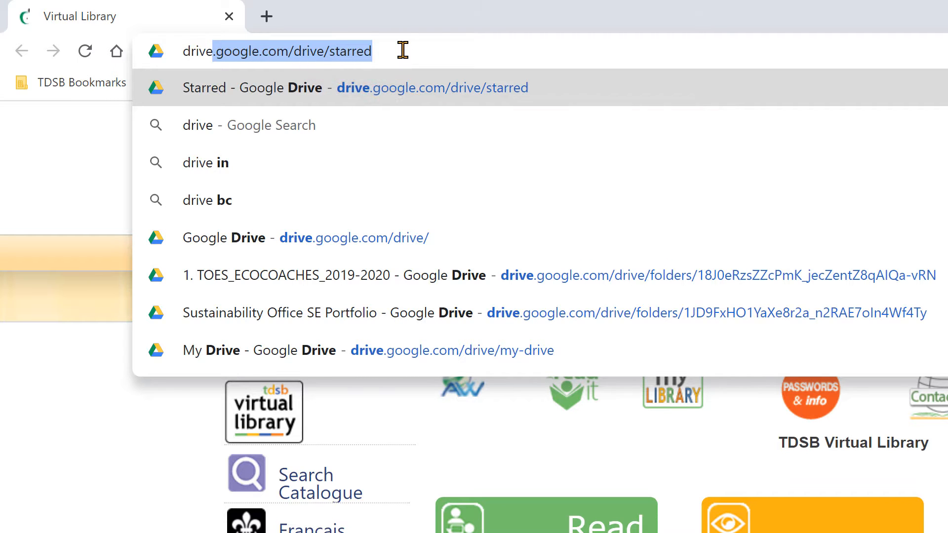
key("Return")
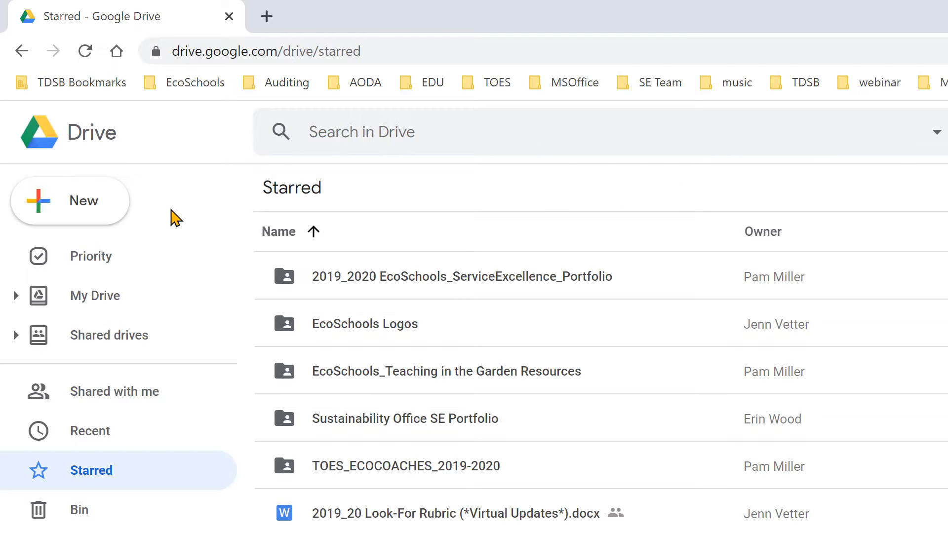
Check My Drive and Shared with me for the shared files, and open the Tree Tour folder in My Drive.
left_click(97, 298)
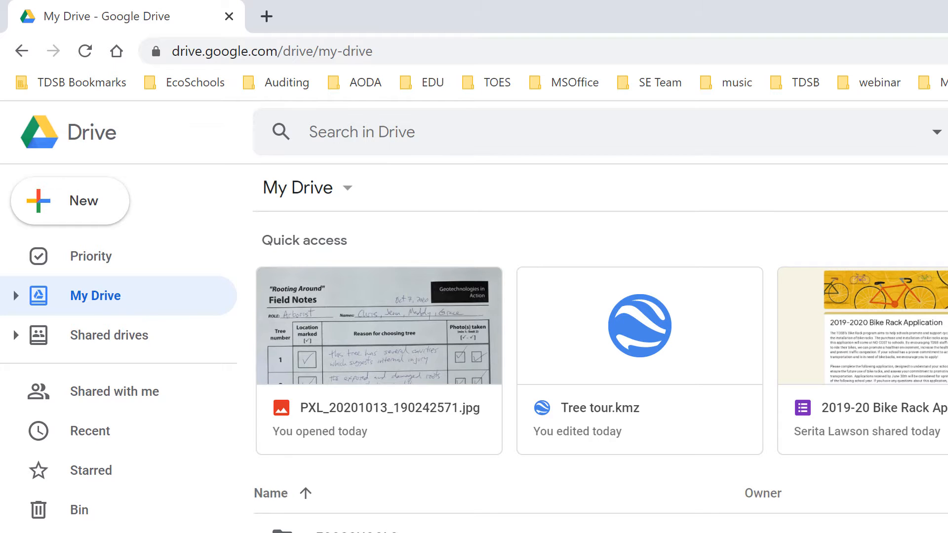
scroll(296, 444, "down", 8)
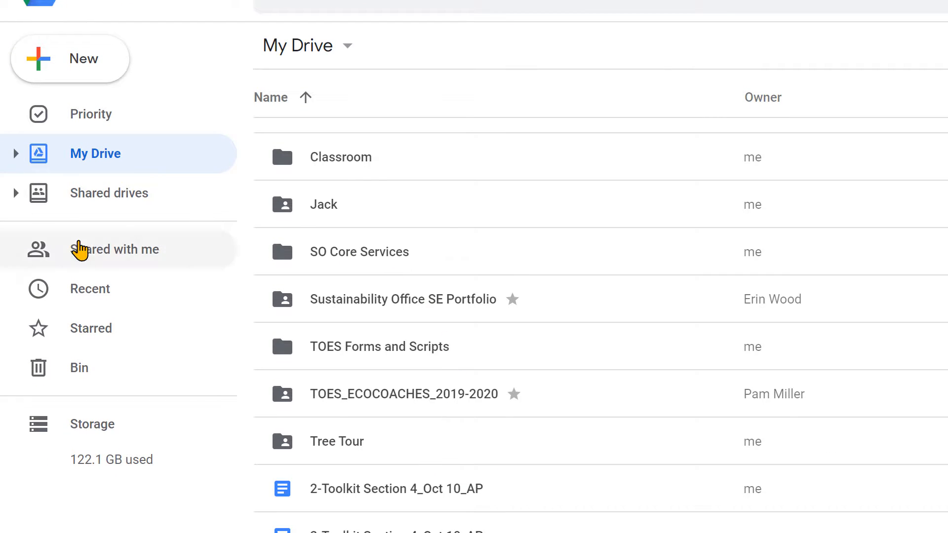
left_click(95, 251)
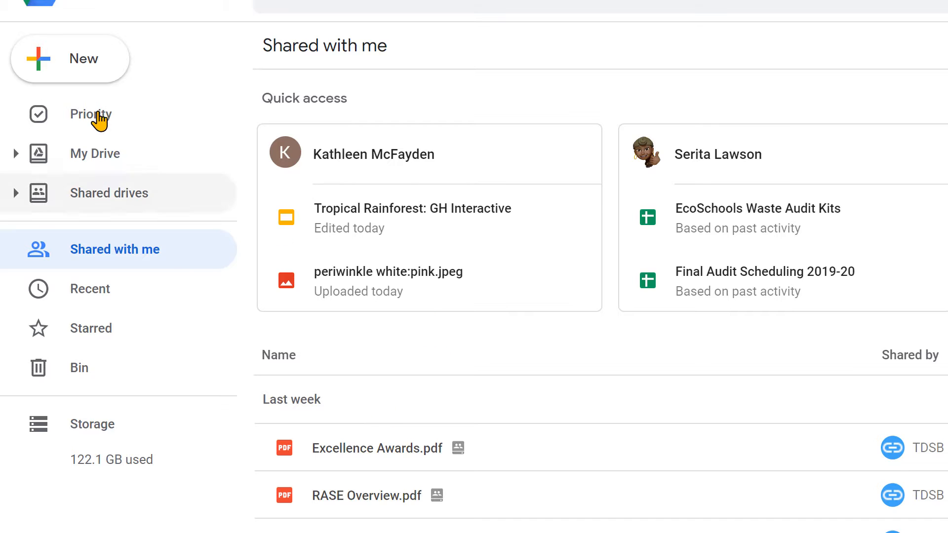
left_click(98, 157)
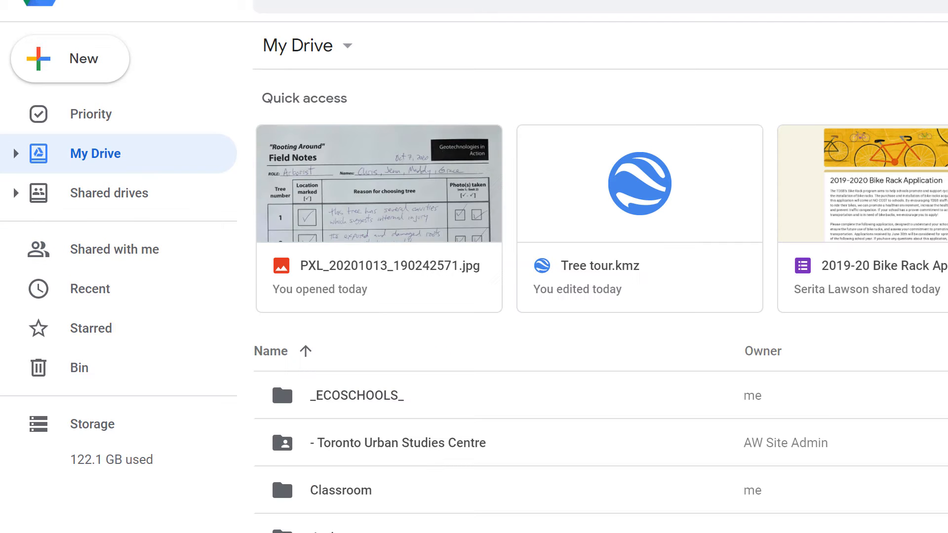
scroll(279, 270, "down", 6)
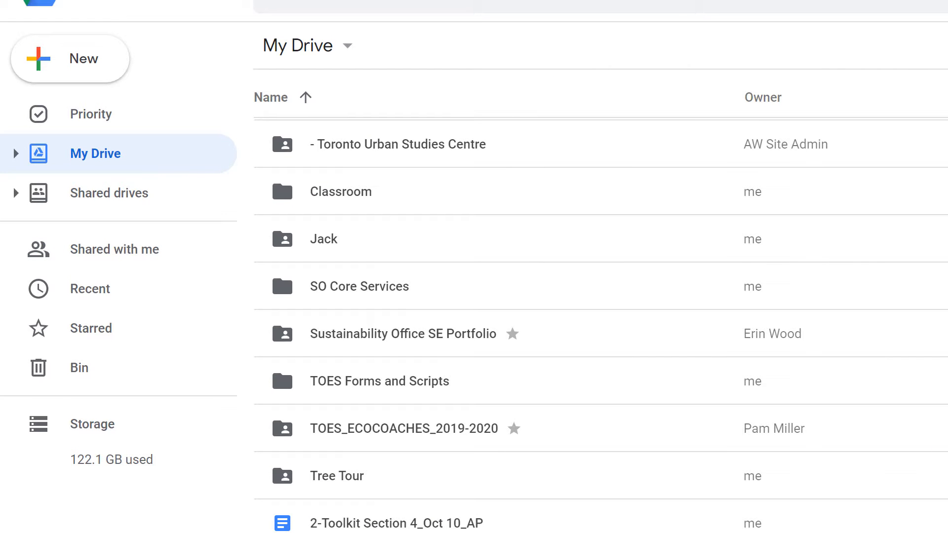
double_click(332, 481)
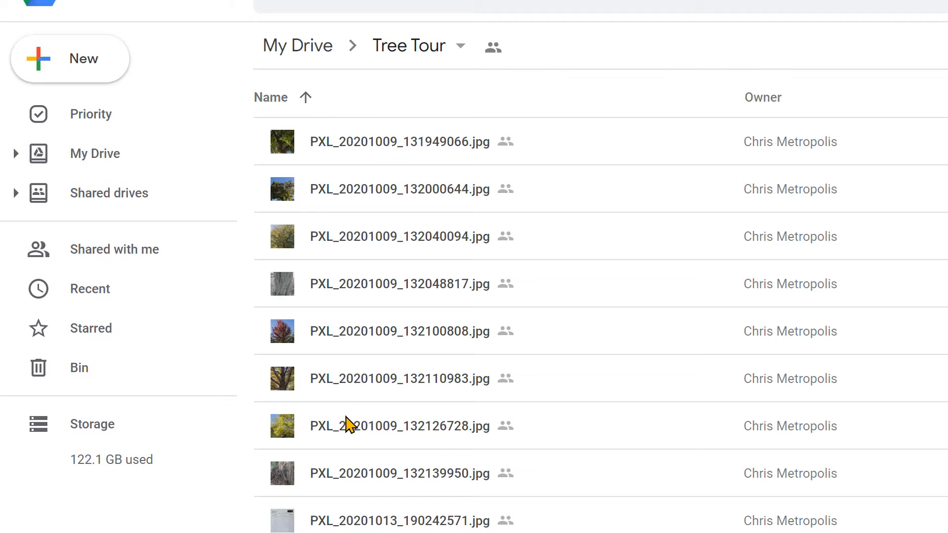
Preview the field notes photo PXL_20201013_190242571.jpg to read the reasons for choosing each tree, and close the preview.
scroll(370, 495, "down", 2)
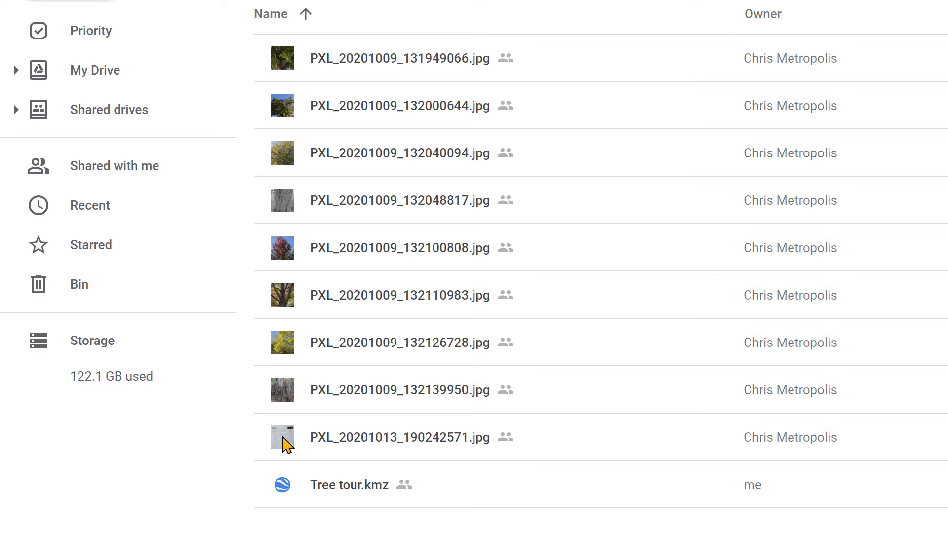
double_click(283, 438)
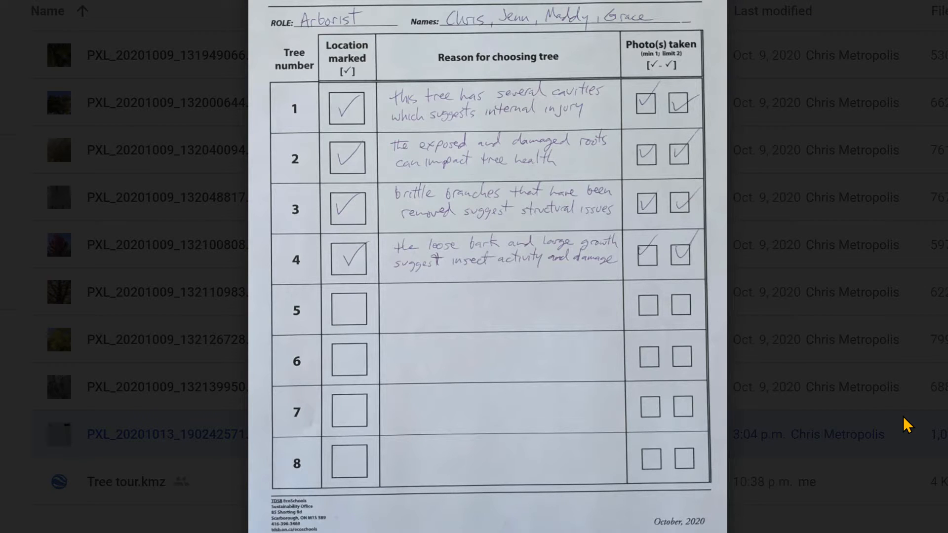
left_click(177, 271)
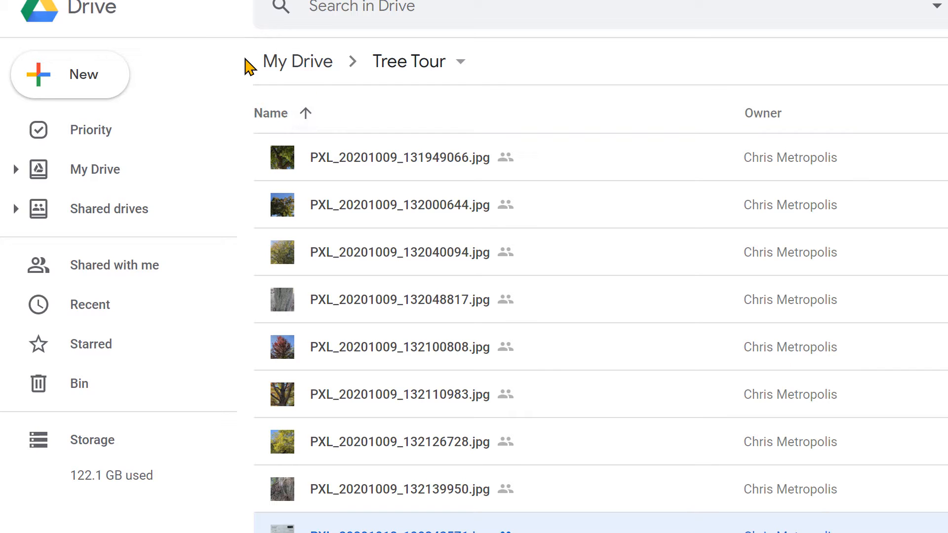
Download the Tree Tour folder from My Drive to the Desktop as a zip file and close the browser.
left_click(278, 65)
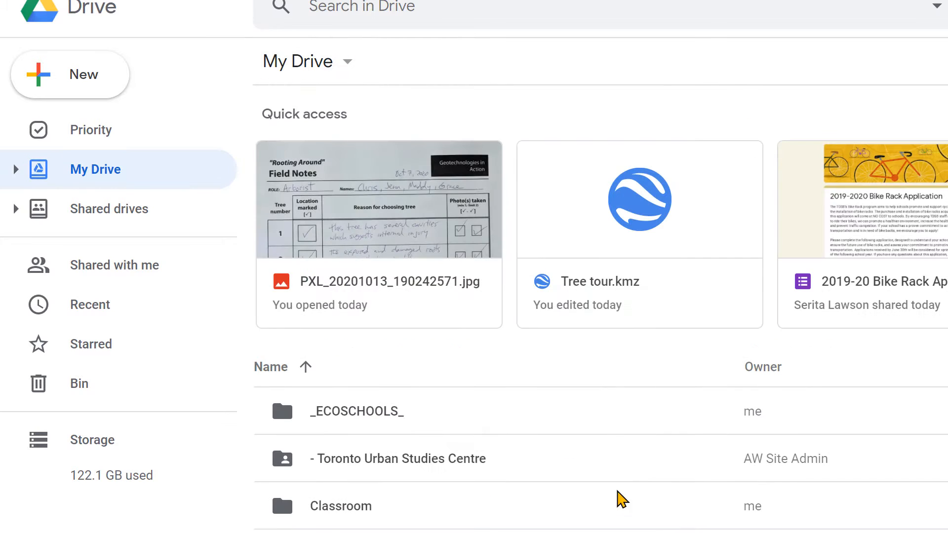
scroll(484, 527, "down", 2)
scroll(483, 524, "down", 3)
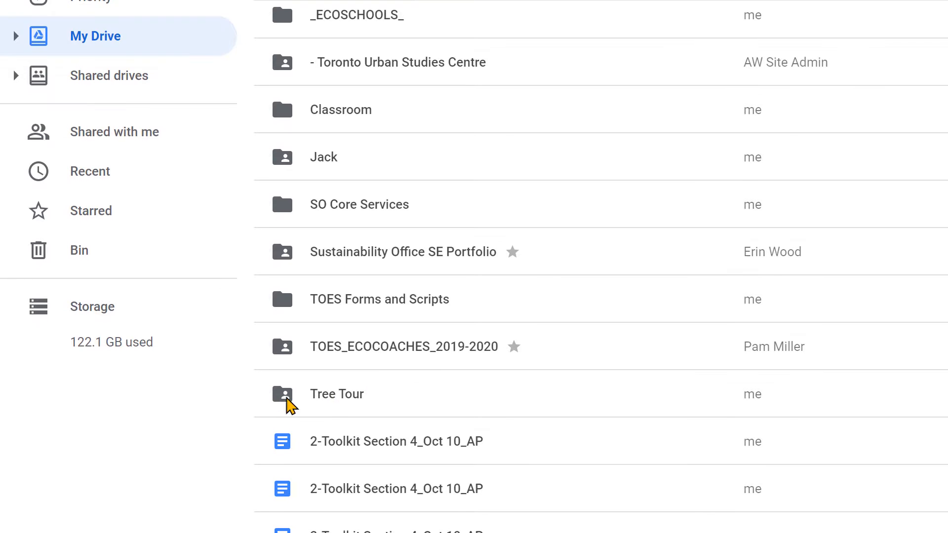
right_click(331, 393)
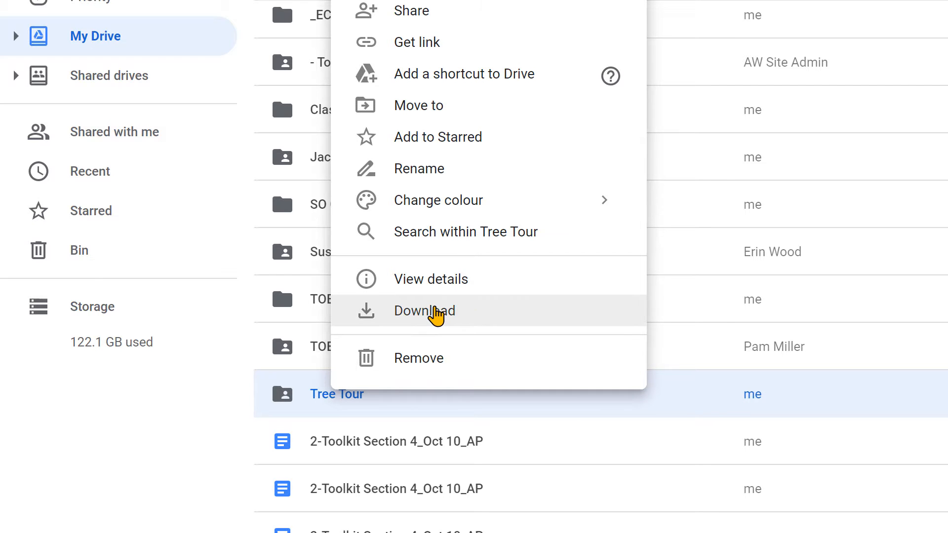
left_click(434, 310)
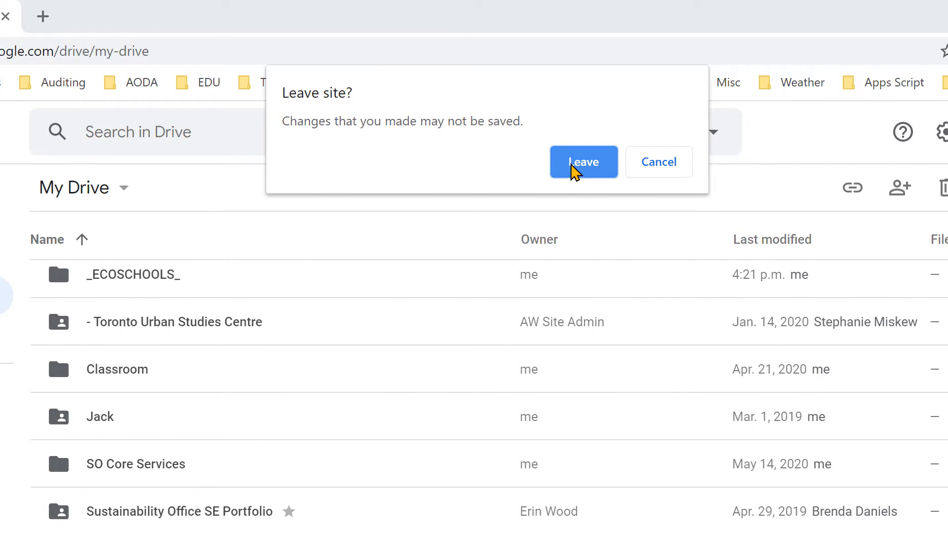
left_click(584, 163)
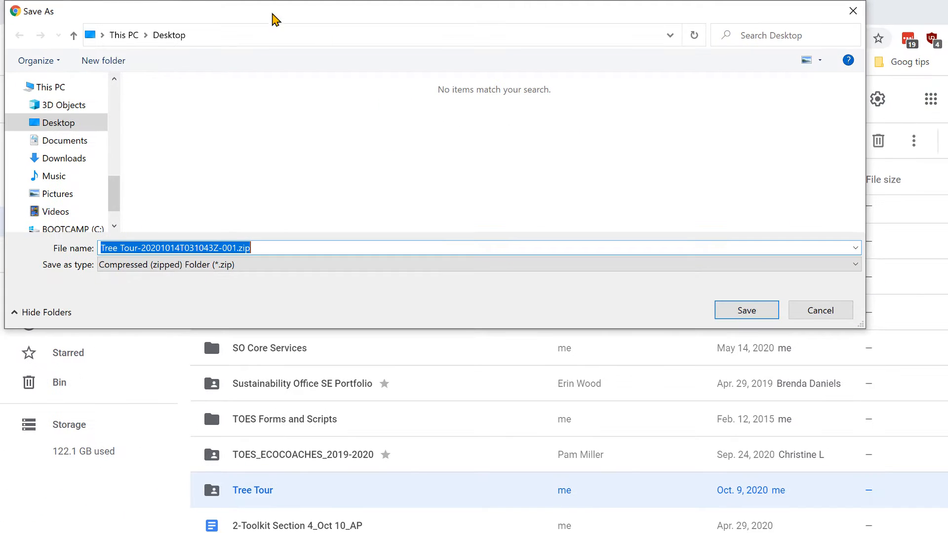
left_click_drag(264, 11, 288, 33)
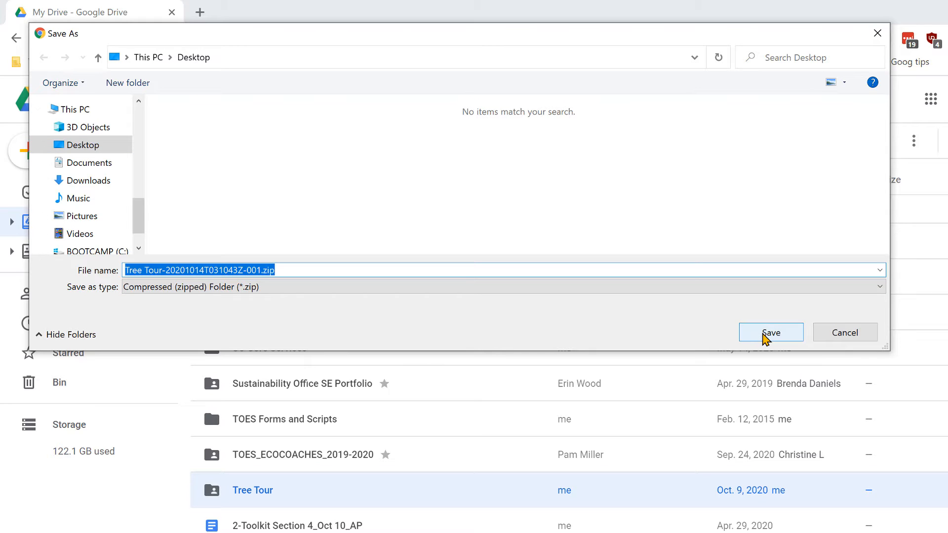
left_click(763, 339)
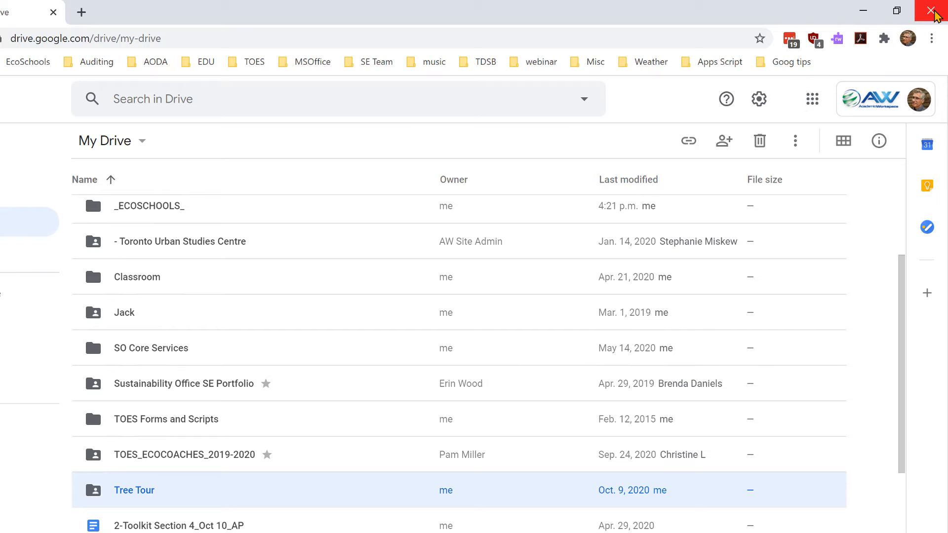
left_click(931, 10)
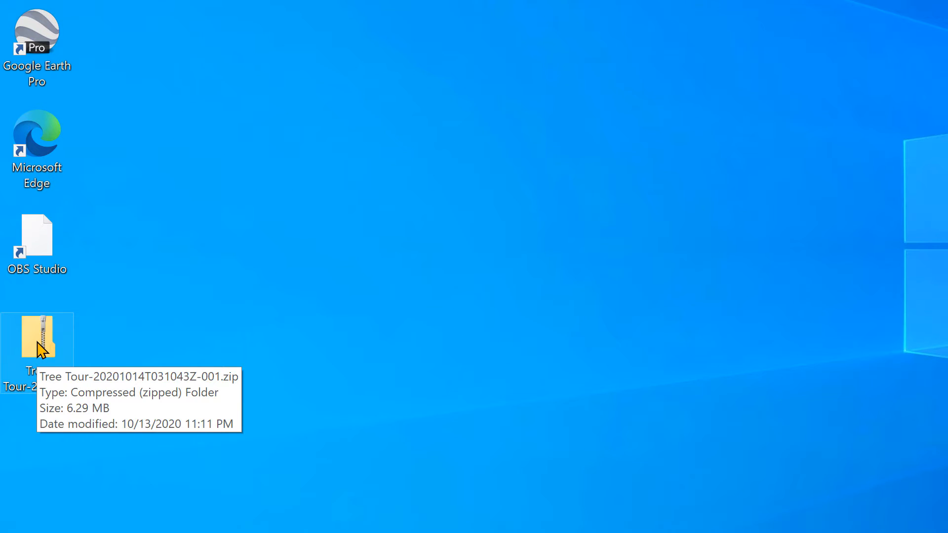
Extract the Tree Tour folder from the downloaded zip file onto the desktop and open the extracted folder.
double_click(41, 350)
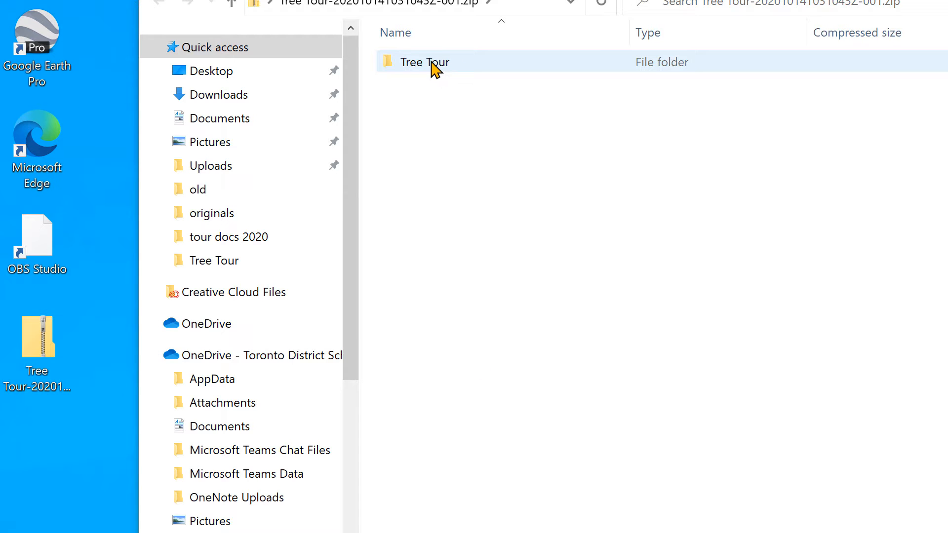
left_click_drag(434, 66, 60, 502)
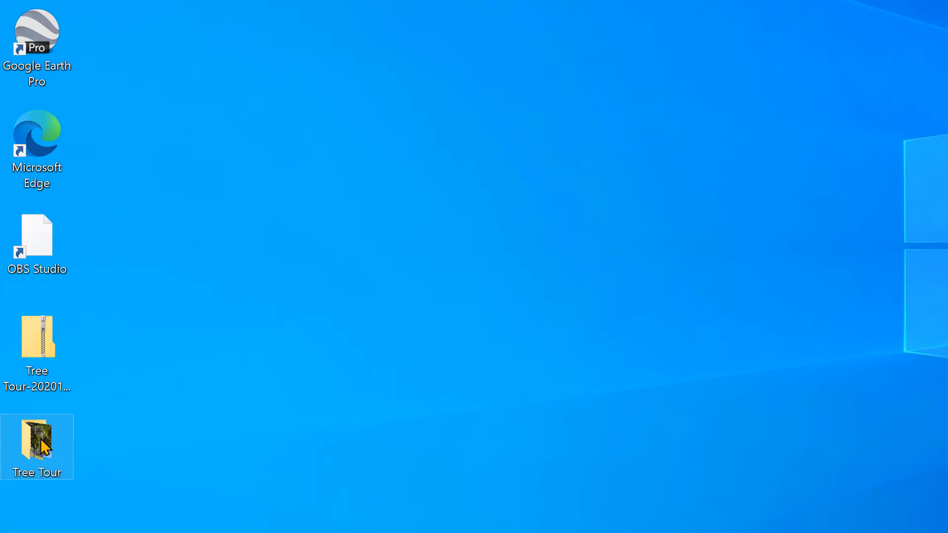
double_click(44, 446)
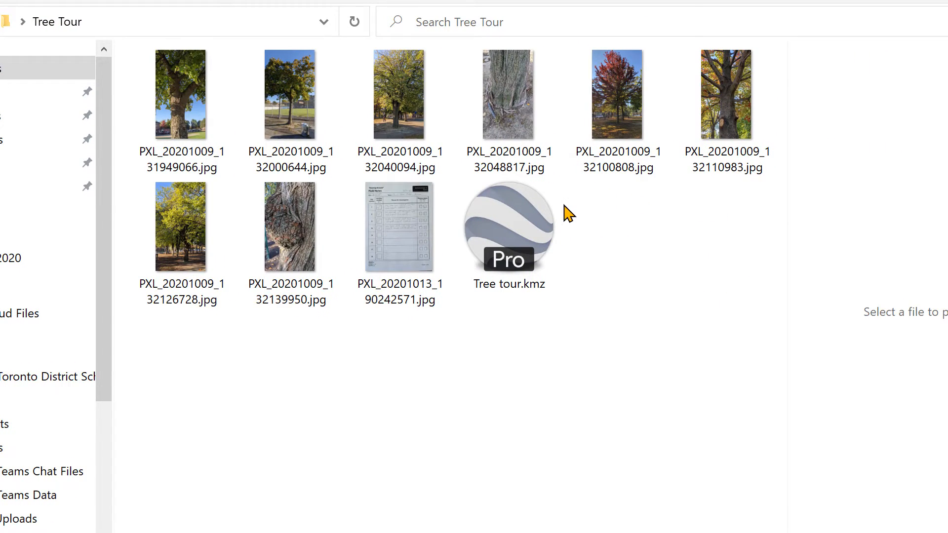
Open Tree tour.kmz in Google Earth Pro and get a close view of the tree placemarks around the sports field.
double_click(516, 226)
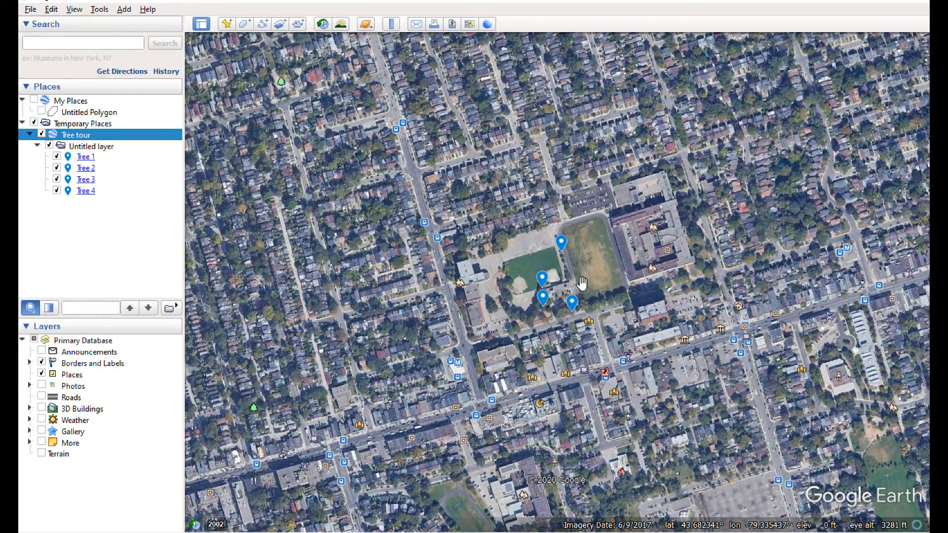
scroll(581, 282, "up", 3)
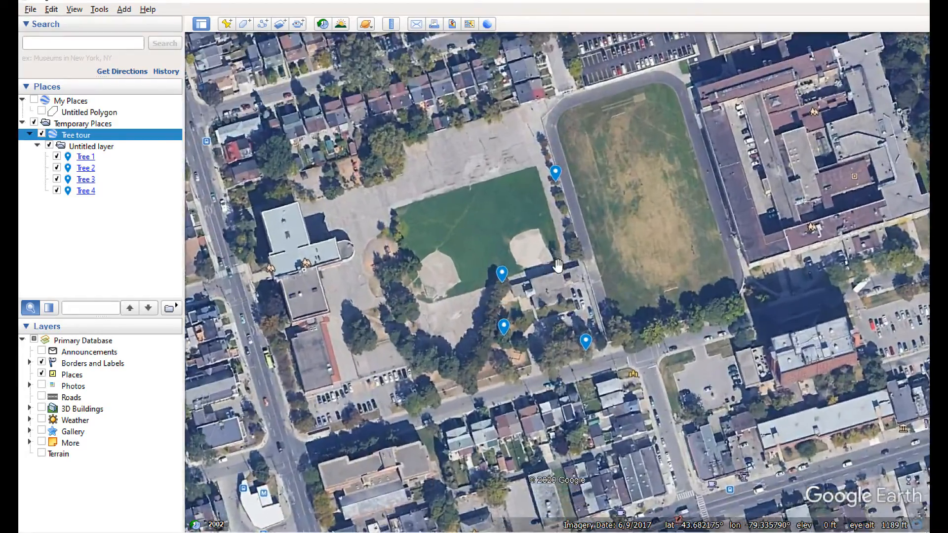
scroll(559, 265, "up", 2)
scroll(561, 280, "up", 1)
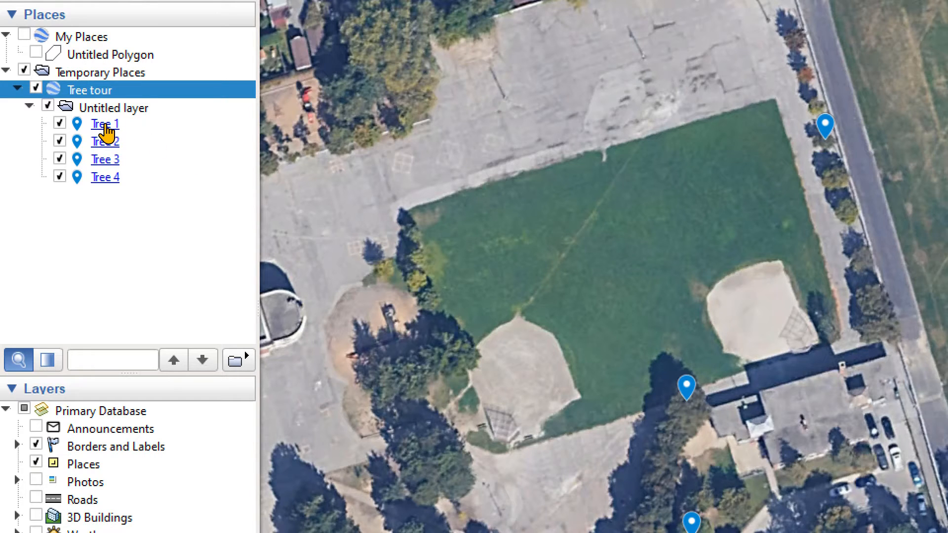
Open the Tree 1 placemark for editing and move it slightly south to latitude 43.682569°, longitude -79.335788°.
right_click(822, 124)
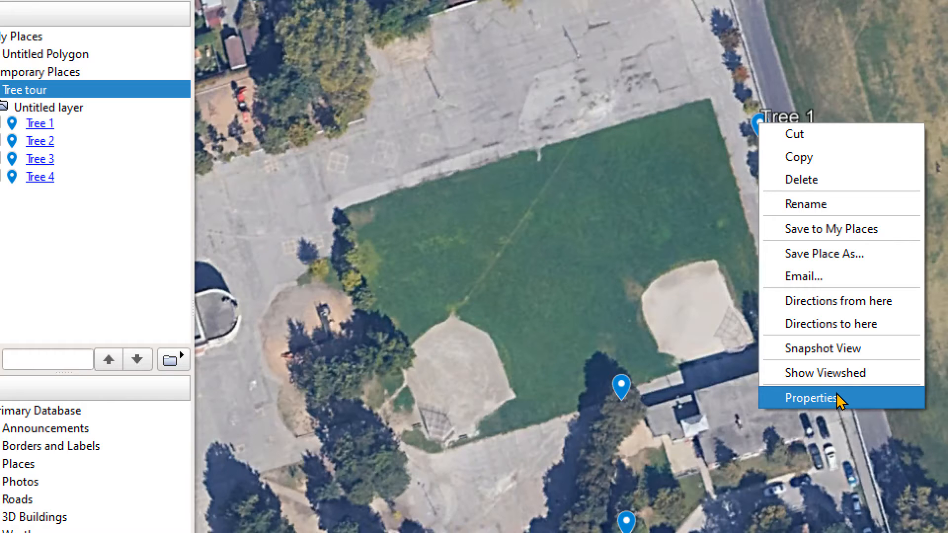
left_click(837, 400)
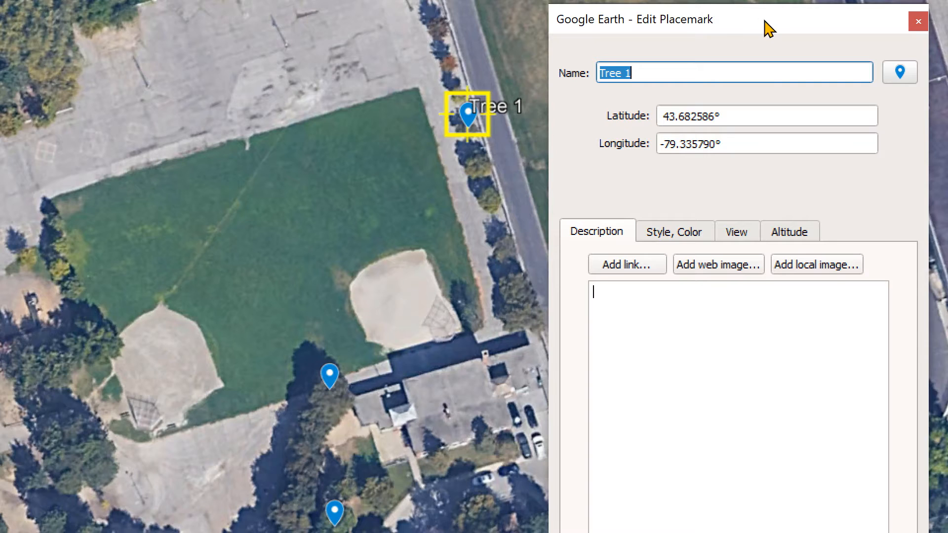
scroll(497, 116, "up", 4)
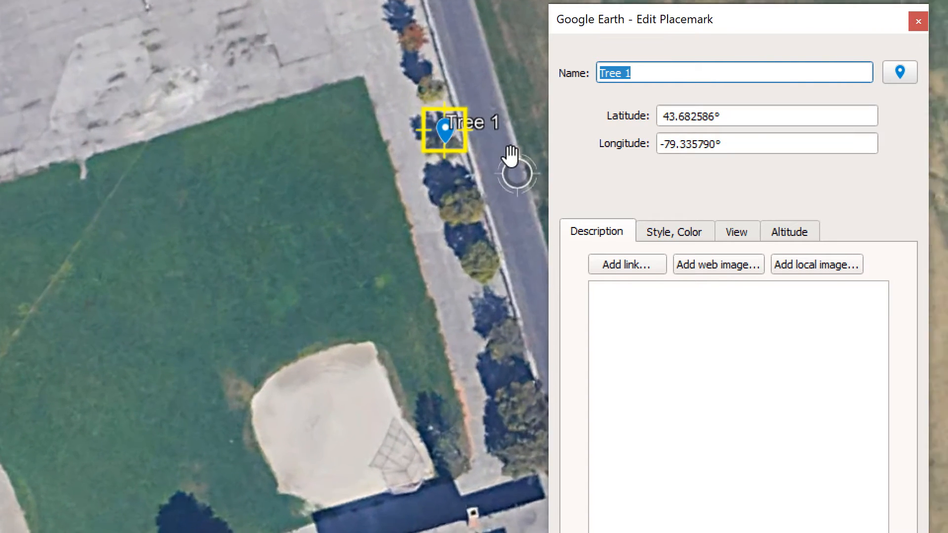
scroll(510, 155, "up", 3)
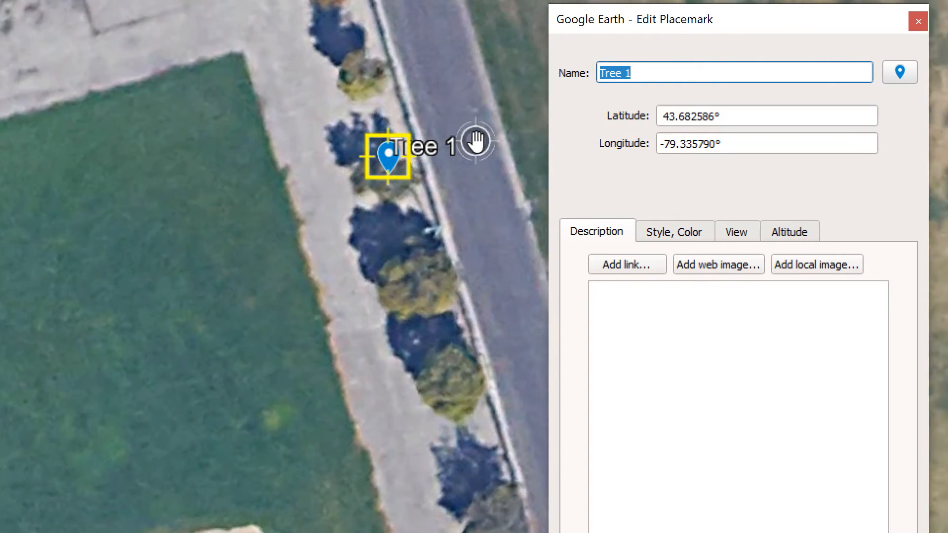
left_click(388, 159)
left_click_drag(388, 158, 389, 205)
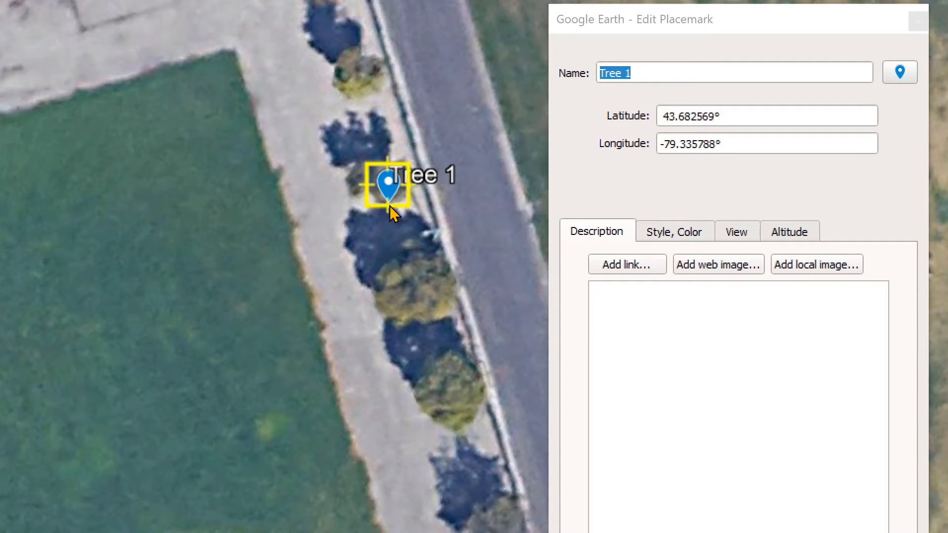
Read the field notes photo PXL_20201013_190242571.jpg in an enlarged preview in the Tree Tour folder and return to the Tree 1 placemark.
left_click(726, 452)
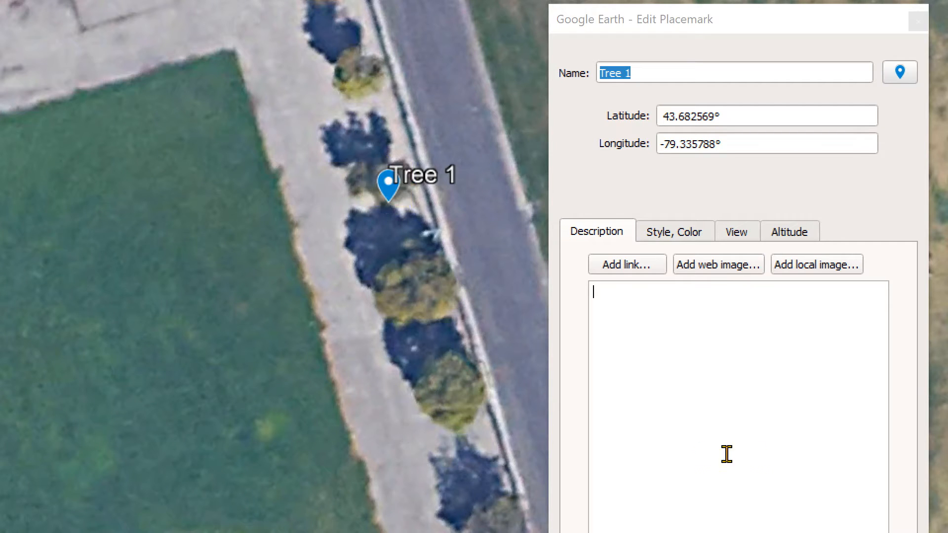
left_click(639, 303)
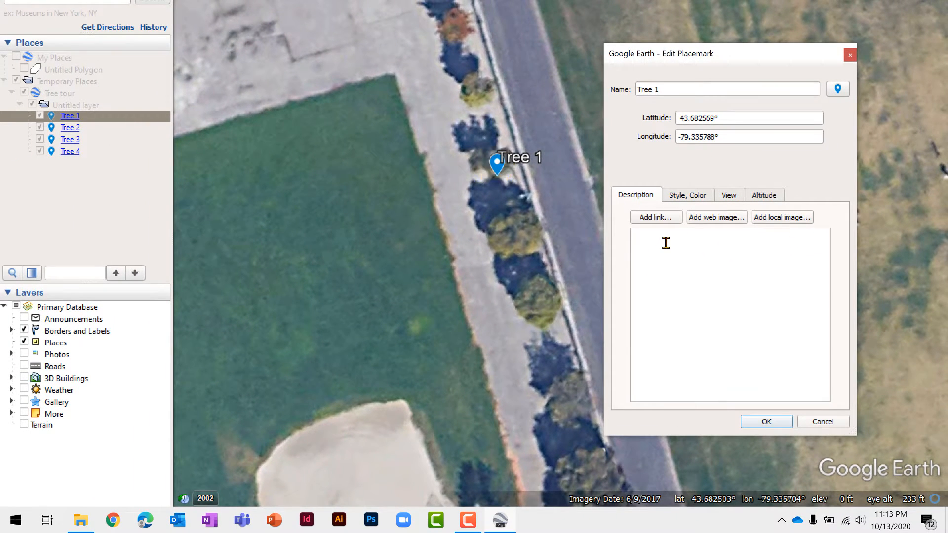
left_click(83, 527)
left_click(430, 215)
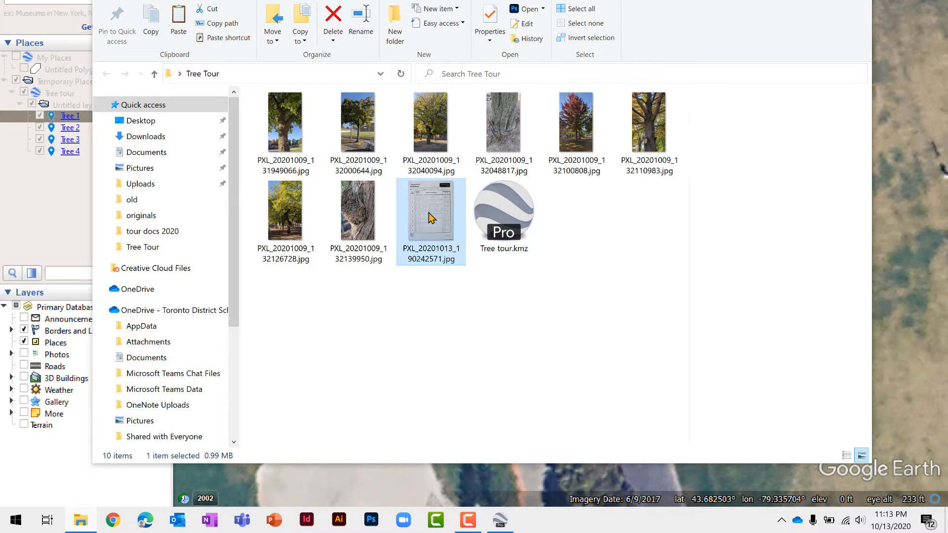
left_click_drag(690, 302, 366, 309)
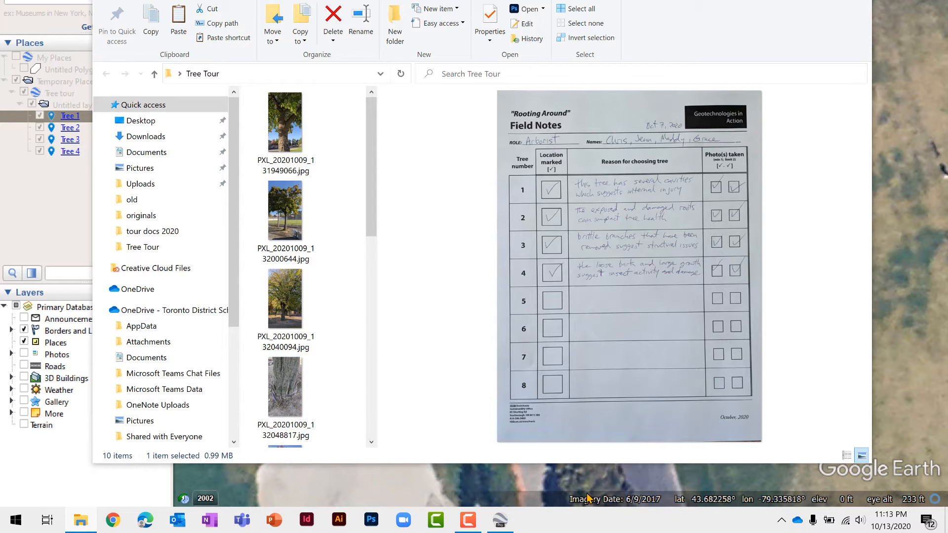
left_click(619, 481)
Enter the Tree 1 description "This tree has several cavities which suggest internal injury.".
left_click(672, 310)
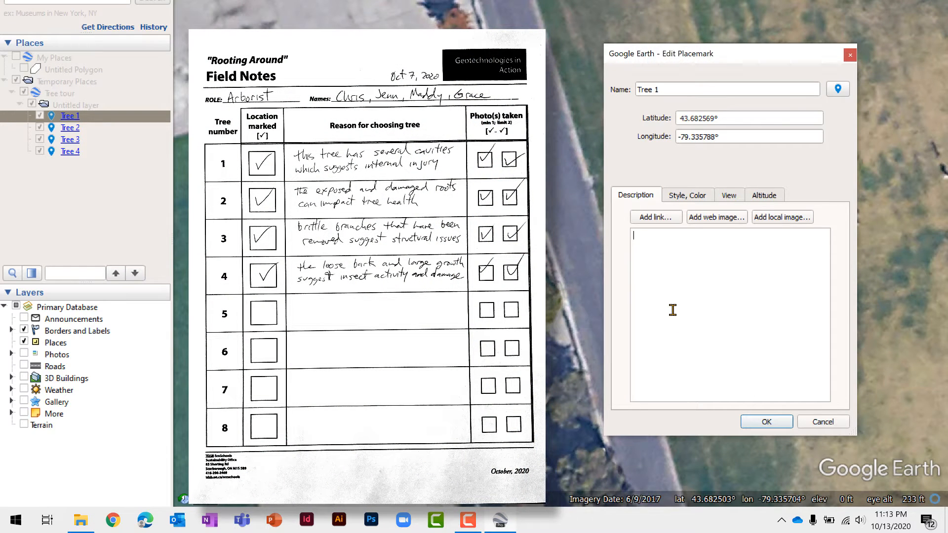
type("Thi")
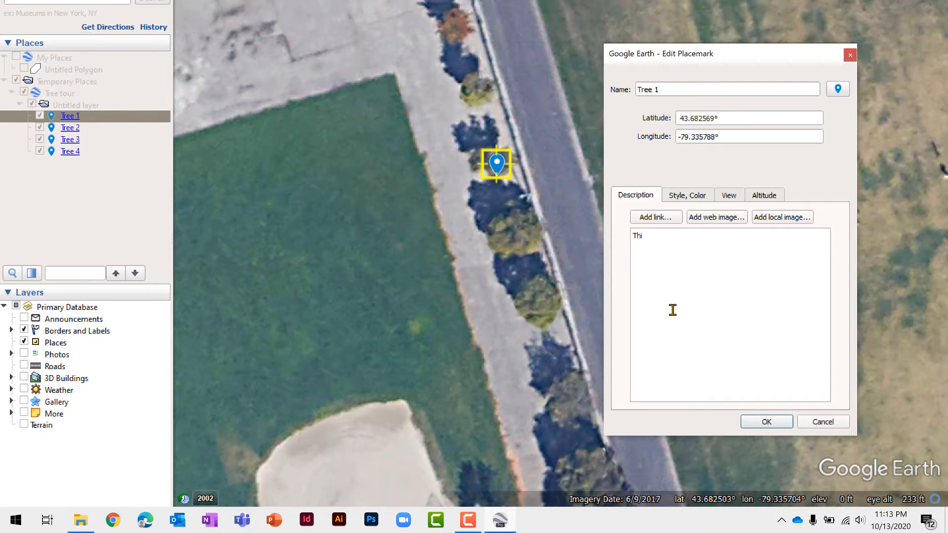
type("s tree has")
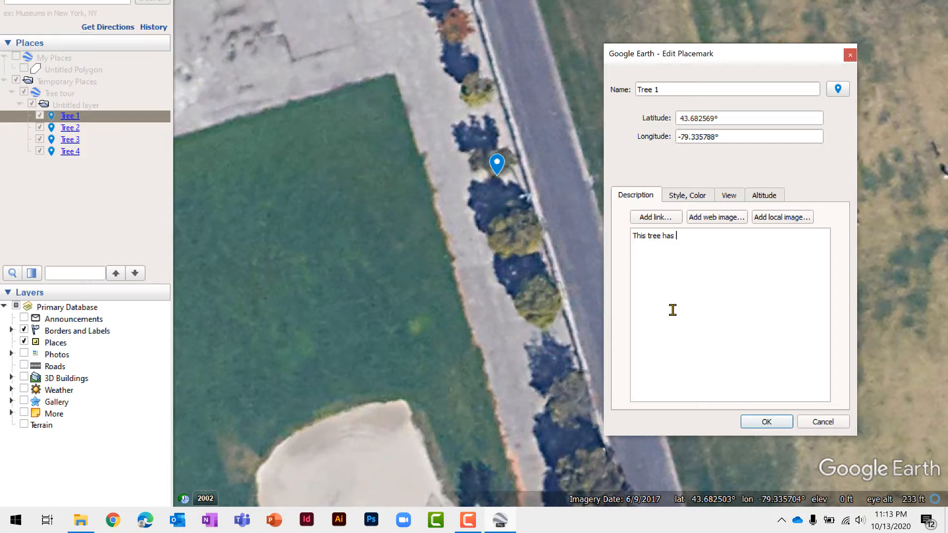
type(" several")
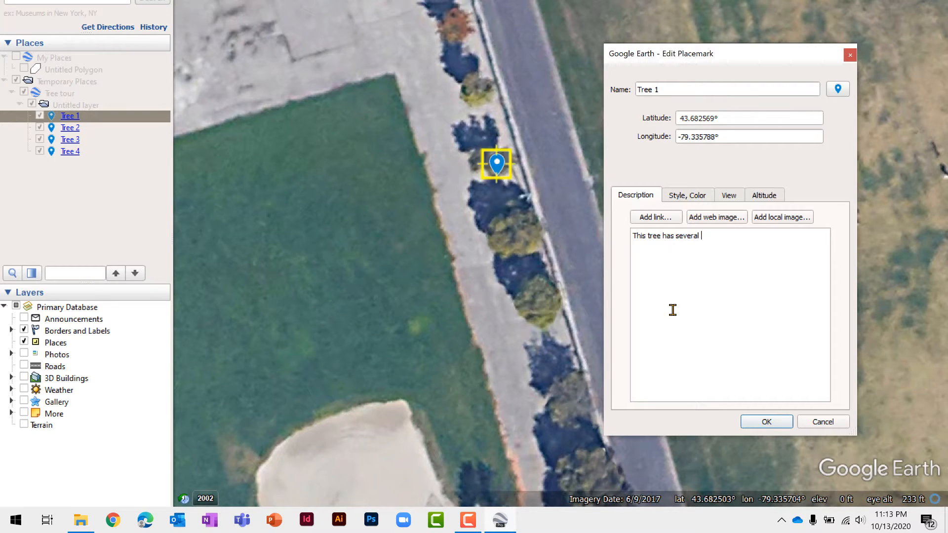
type(" cavities which")
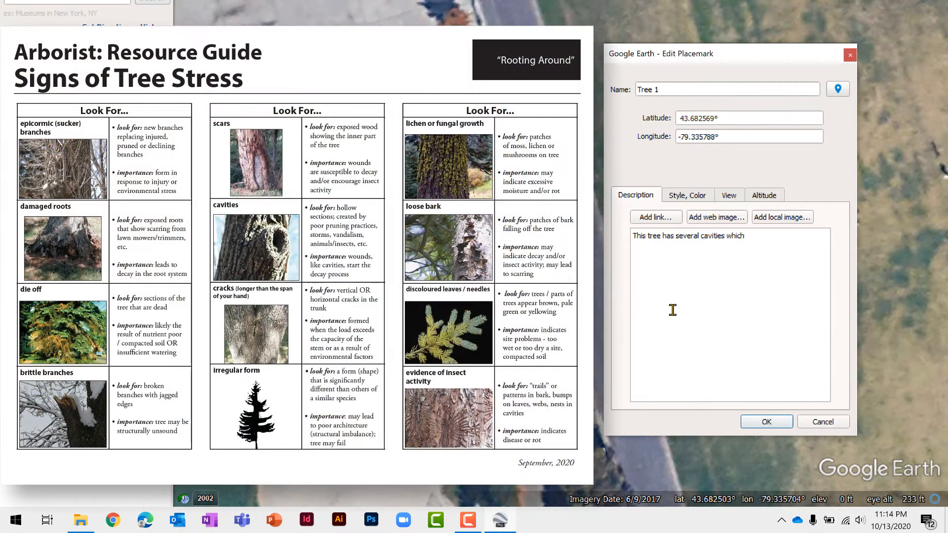
type(" suggest internal injury.")
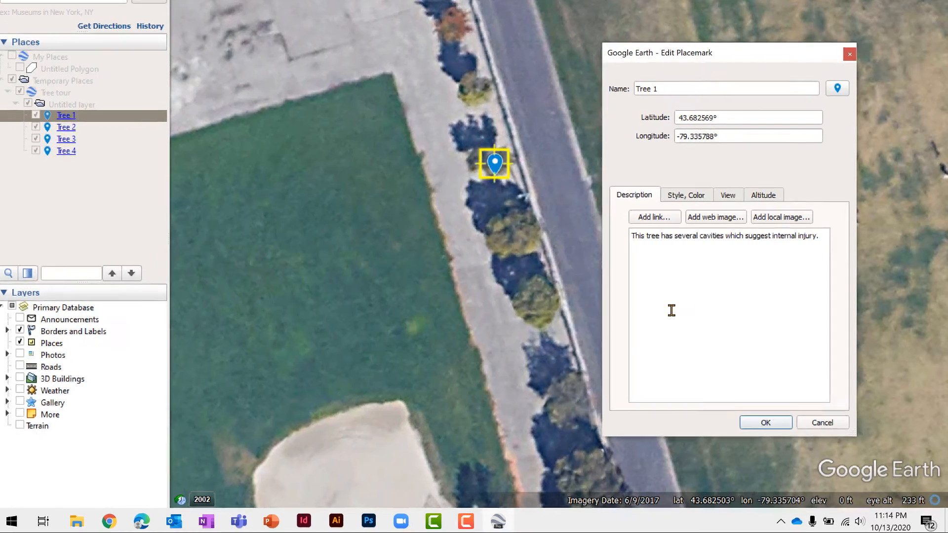
Add an opening paragraph tag <p> on its own line below the Tree 1 description sentence.
key("Return")
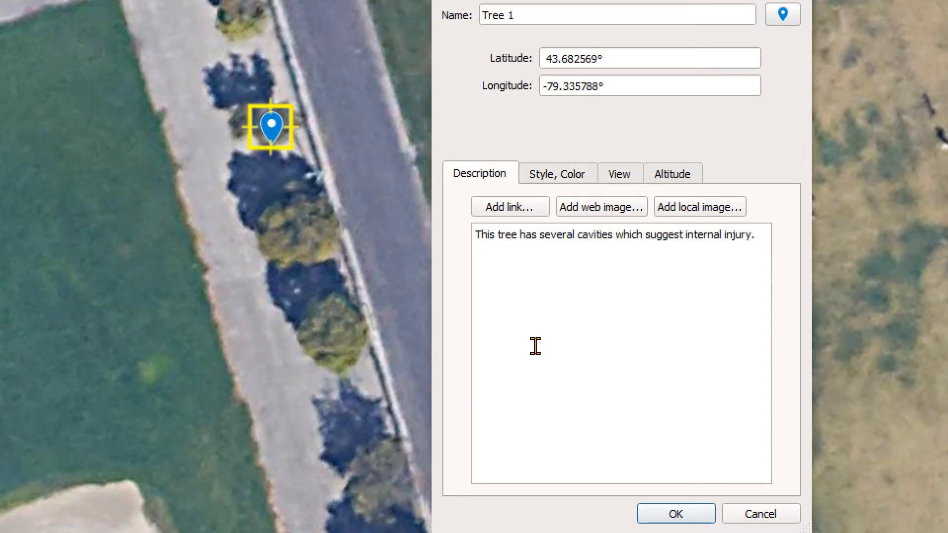
key("Return")
type("<")
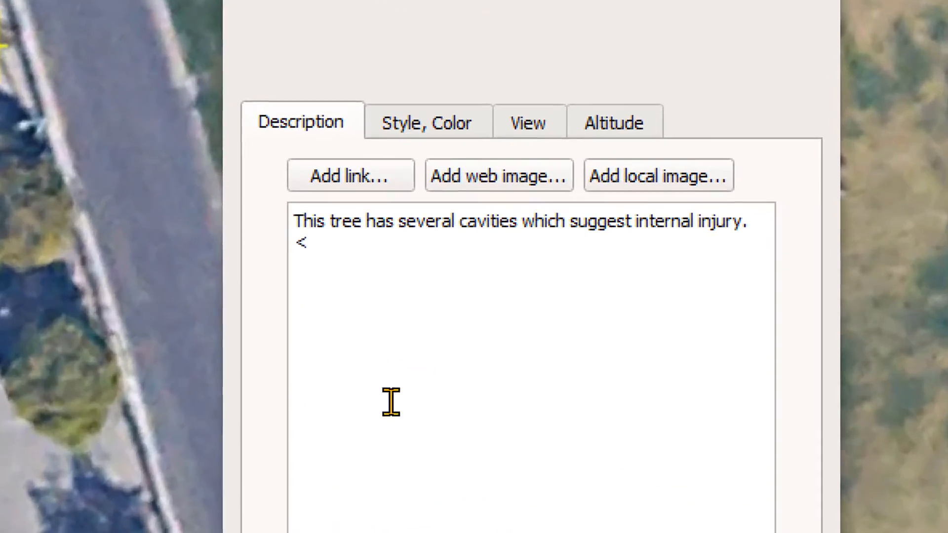
type("p")
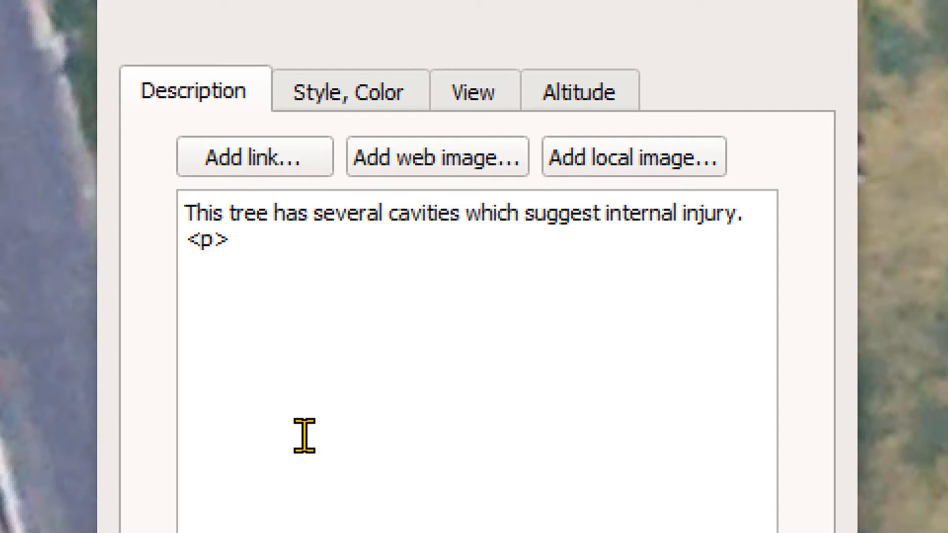
type(">")
key("Return")
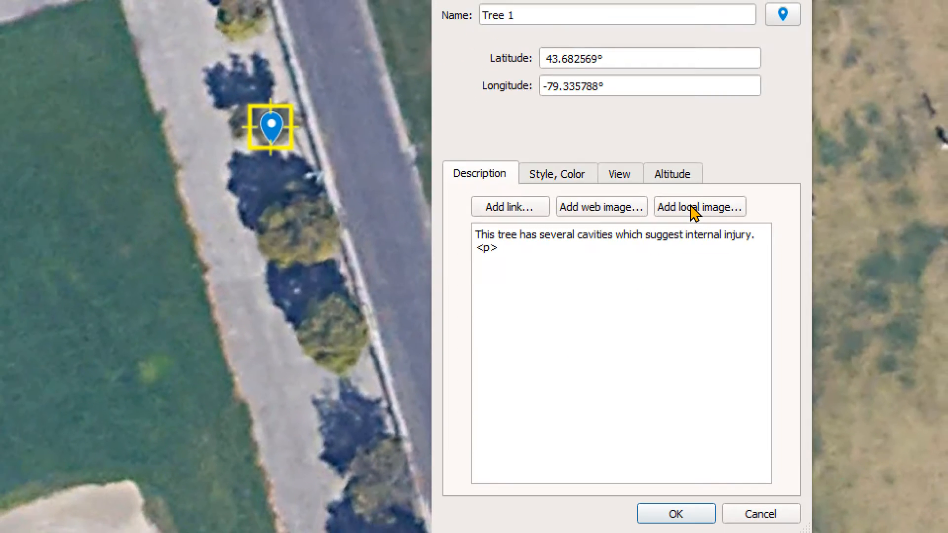
Start adding a local image and move the Tree Tour folder from the Desktop into the Pictures folder.
left_click(617, 159)
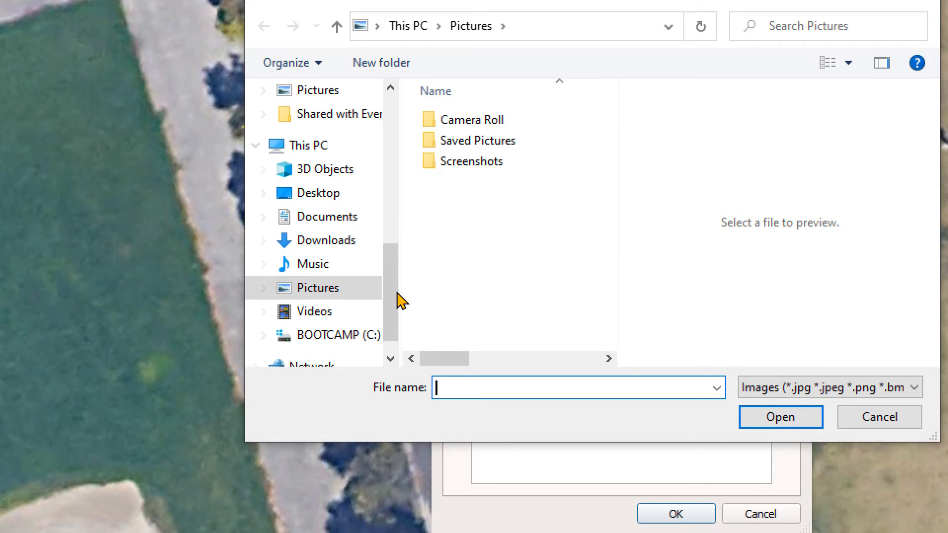
mouse_move(397, 301)
left_mouse_down()
mouse_move(409, 154)
mouse_move(433, 138)
mouse_move(391, 169)
mouse_move(393, 311)
left_mouse_up()
left_click(291, 133)
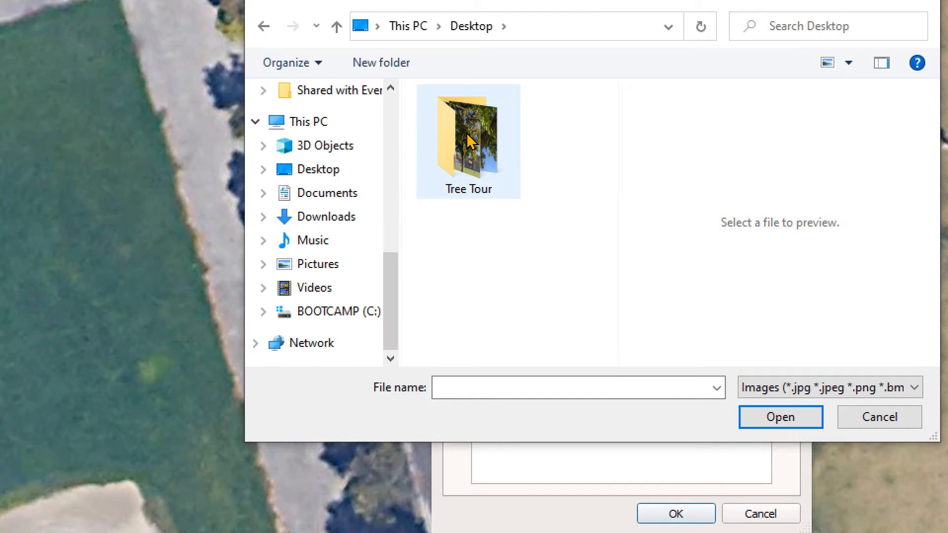
left_click_drag(468, 142, 319, 266)
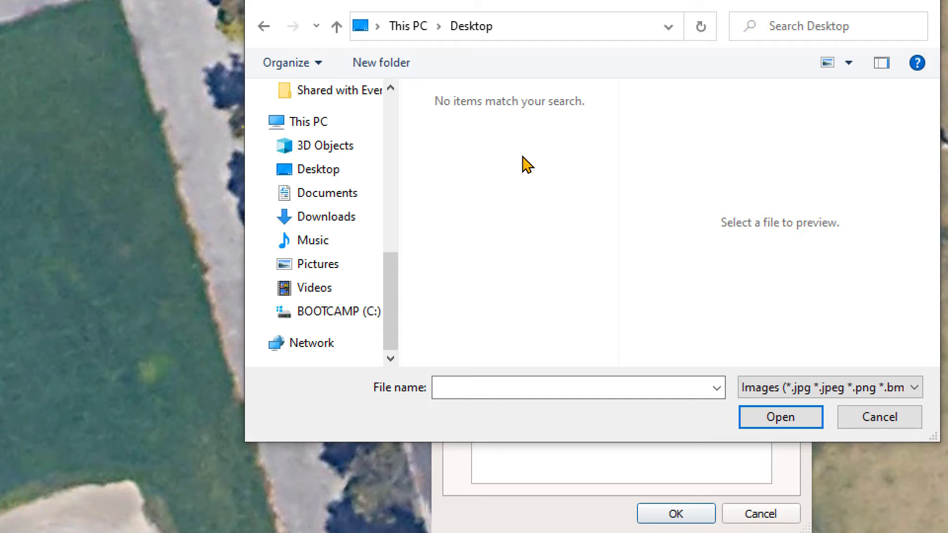
Insert the photo PXL_20201009_131949066.jpg from the Tree Tour folder in Pictures into the Tree 1 description.
left_click(320, 267)
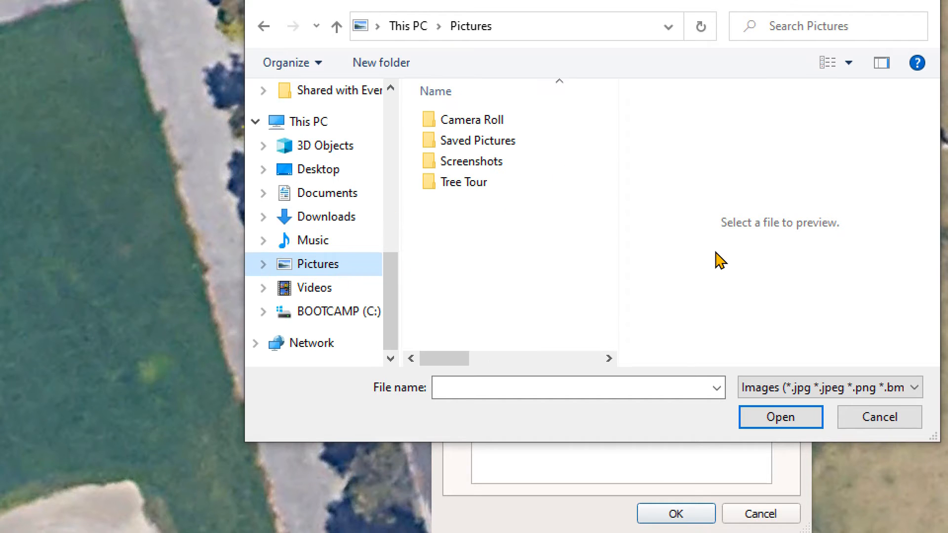
double_click(457, 191)
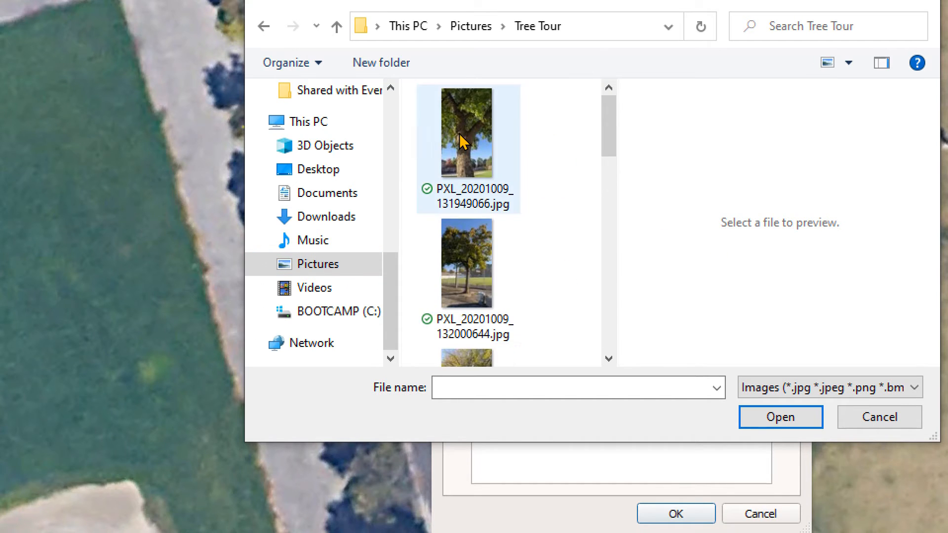
left_click(462, 140)
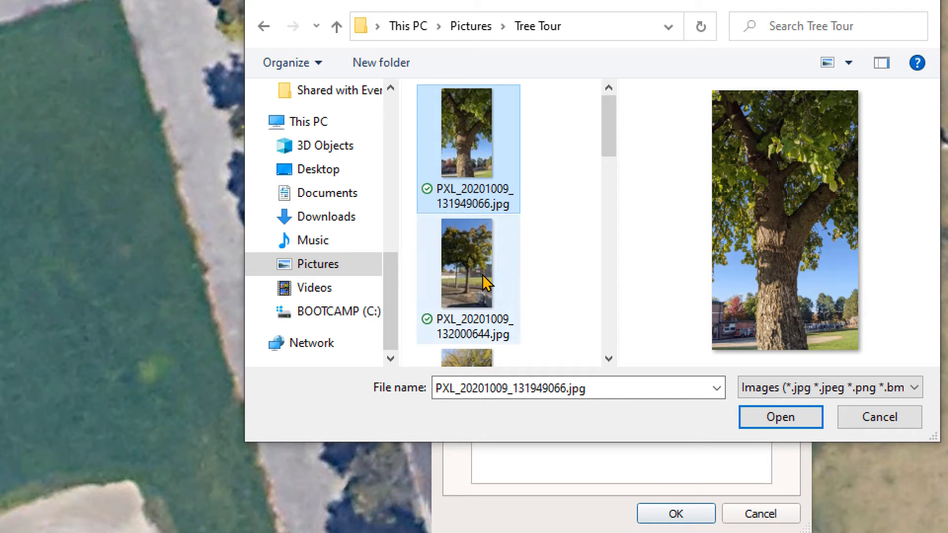
left_click_drag(614, 131, 637, 213)
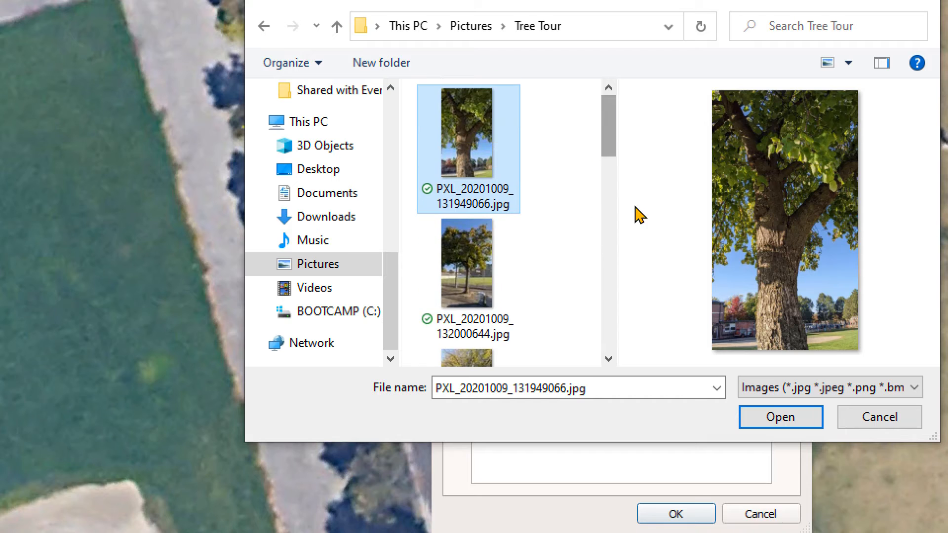
left_click(779, 418)
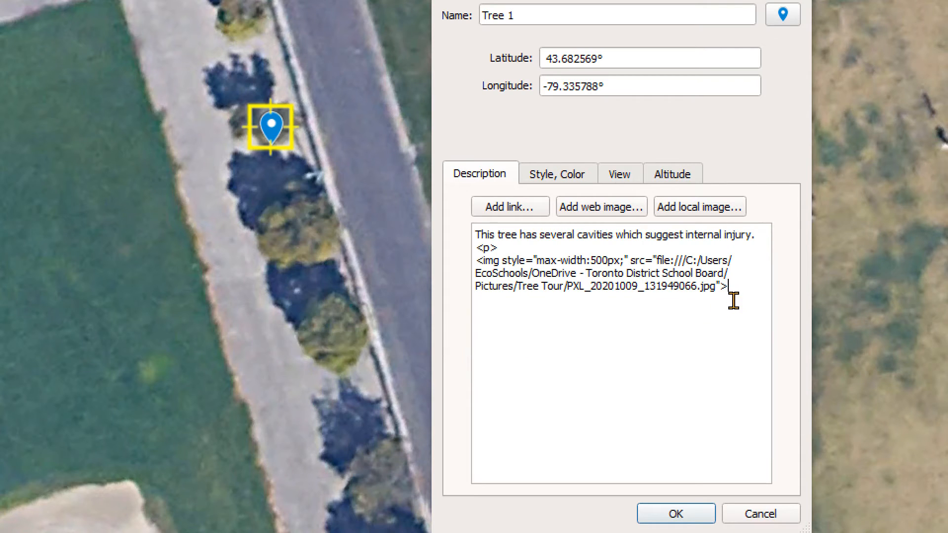
Close the first photo's paragraph with </p> and start another paragraph with <p> on the following line.
key("Return")
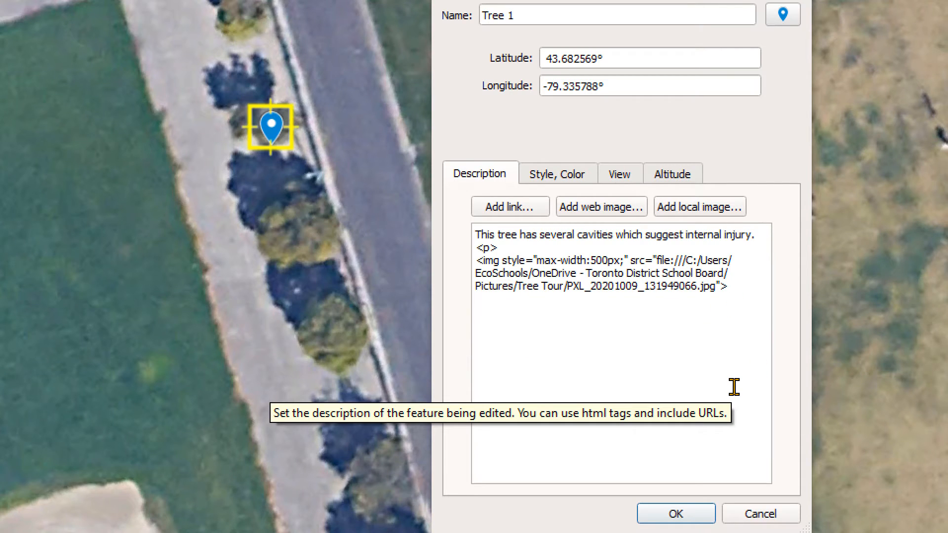
type("</p>")
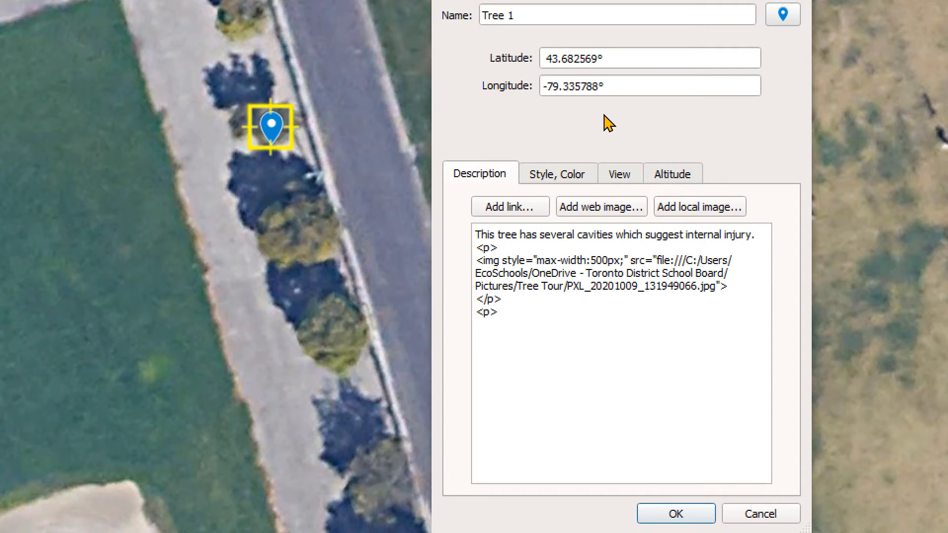
key("Return")
Insert the photo PXL_20201009_132000644.jpg from the Tree Tour folder, end its paragraph with </p>, and save the Tree 1 placemark.
left_click(701, 206)
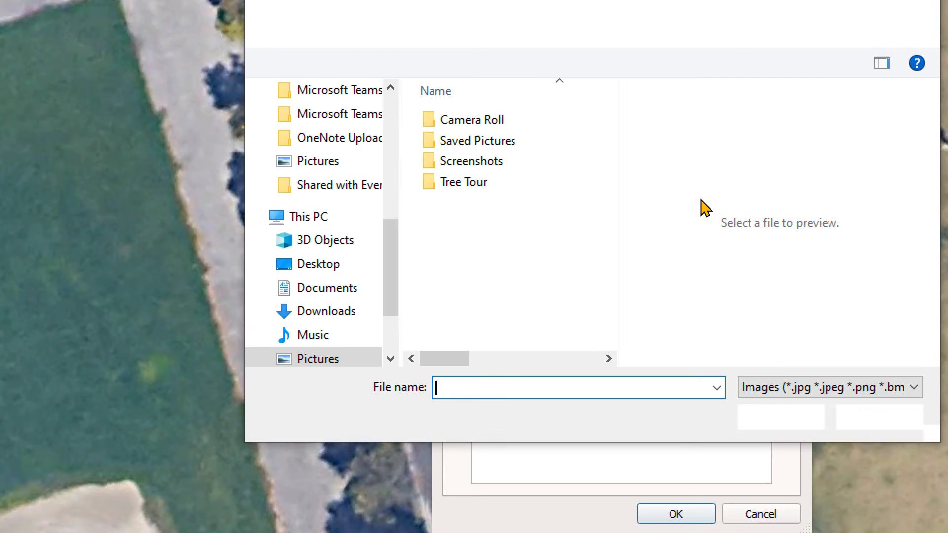
double_click(476, 182)
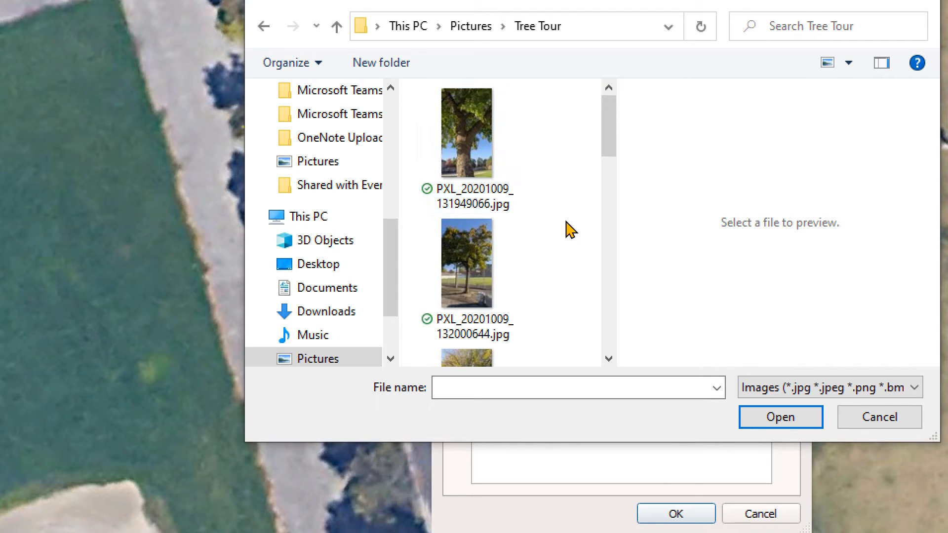
left_click(473, 269)
left_click(782, 419)
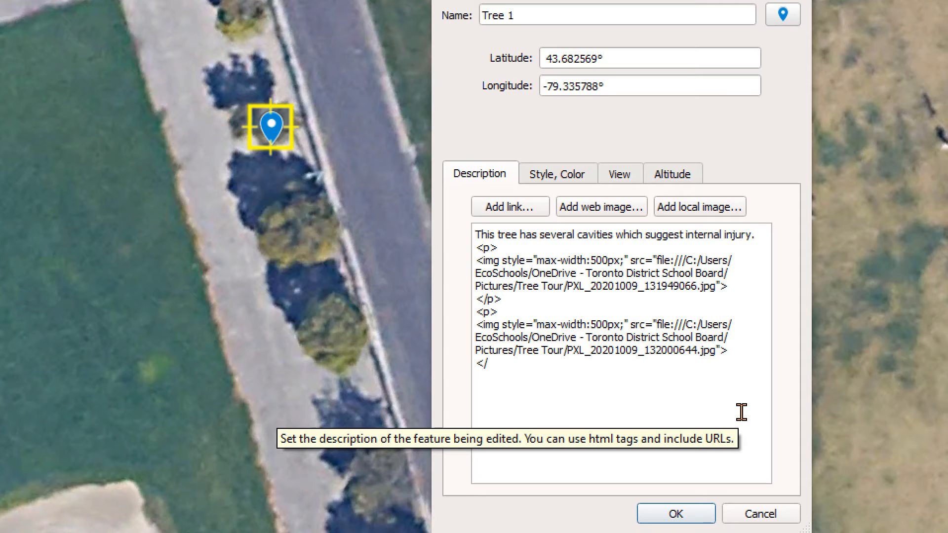
type("p>")
left_click(685, 518)
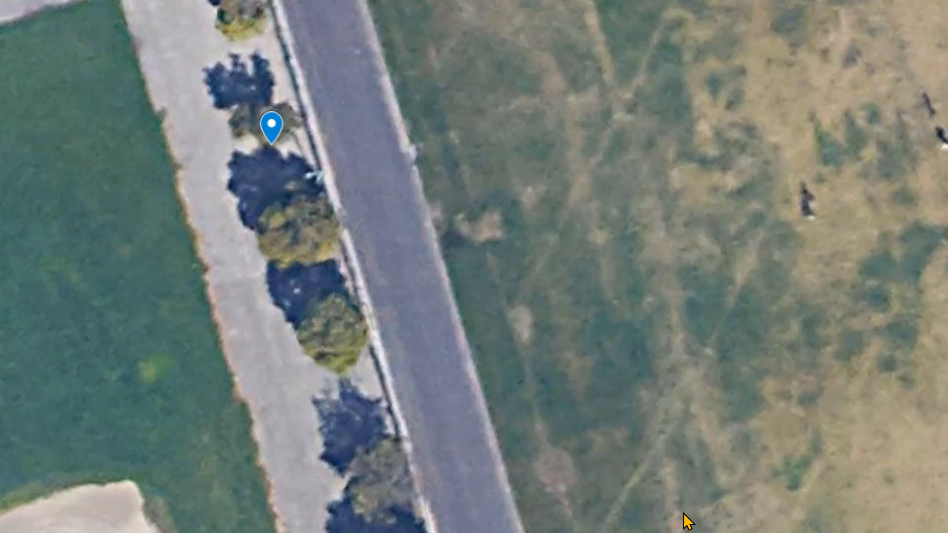
Check the description and both photos in the Tree 1 placemark's balloon on the map and close it.
left_click(270, 128)
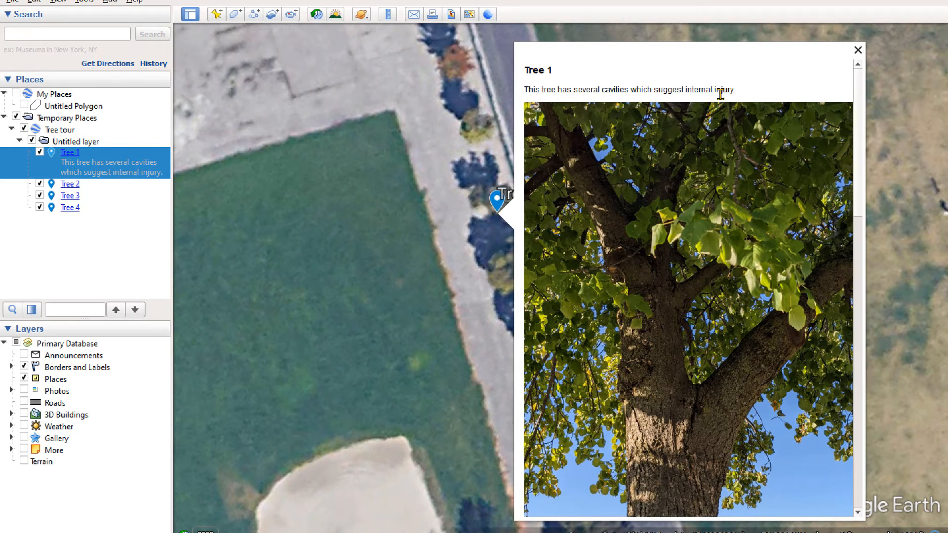
left_click_drag(861, 94, 776, 240)
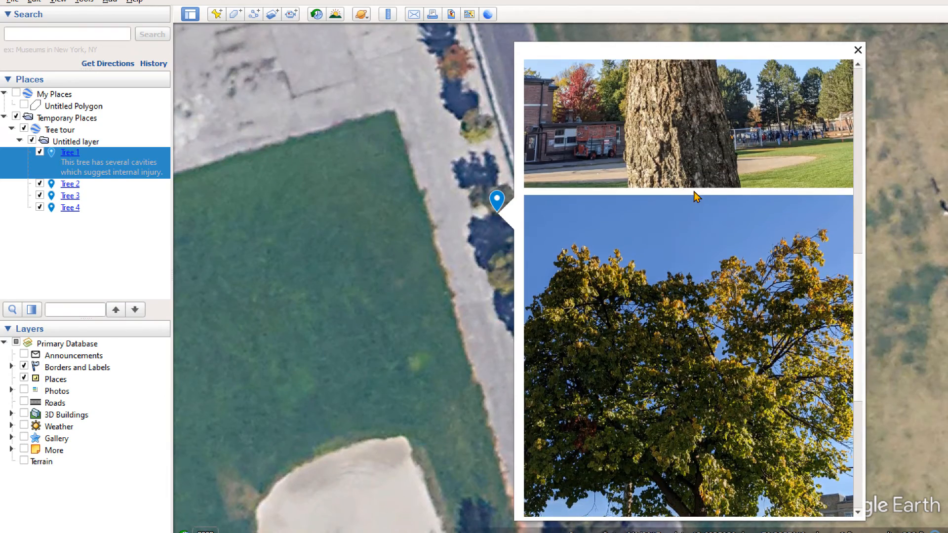
left_click(859, 230)
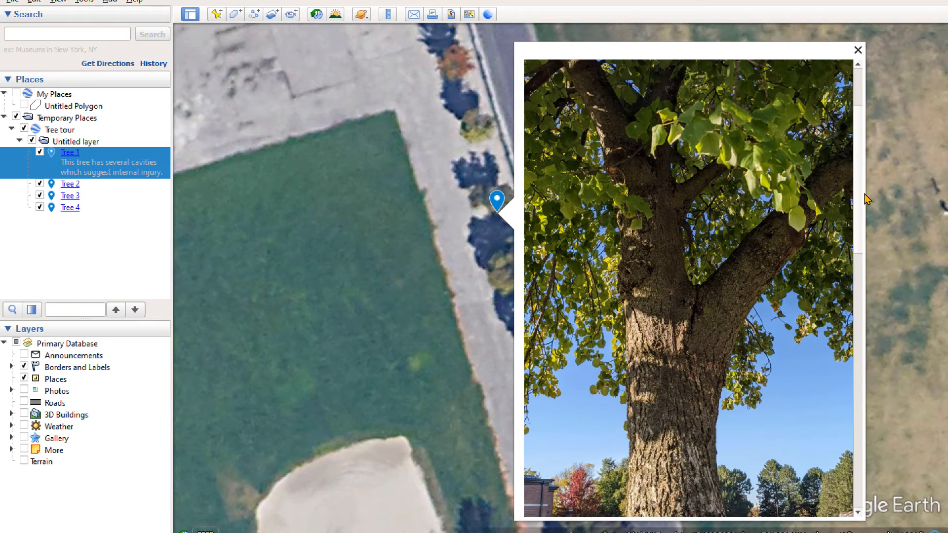
left_click_drag(860, 206, 857, 105)
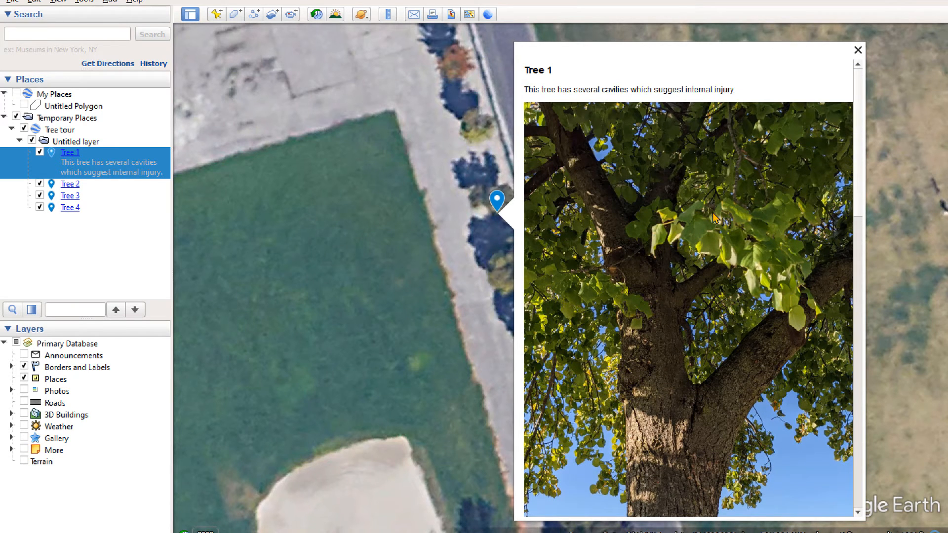
left_click(857, 51)
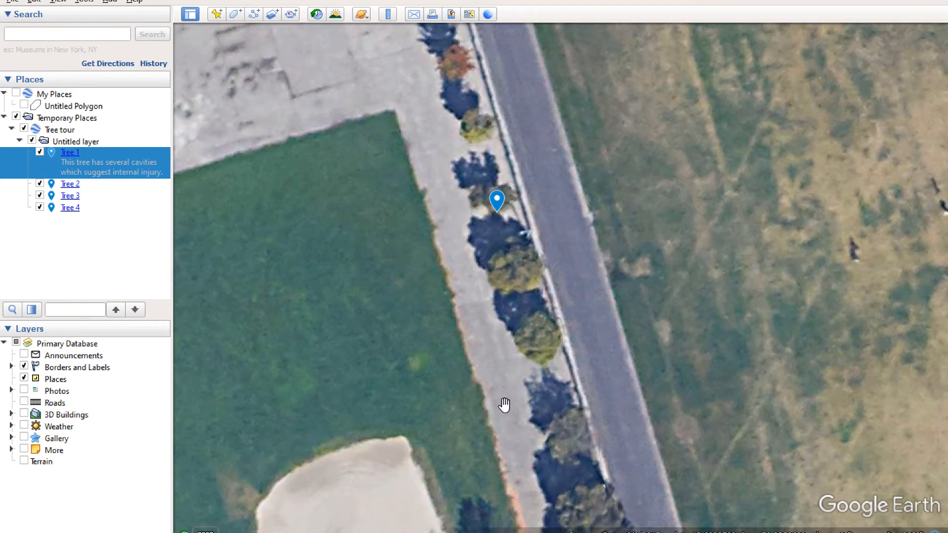
Open the Tree 2 placemark's properties and move the editing dialog clear of its marker on the map.
right_click(72, 186)
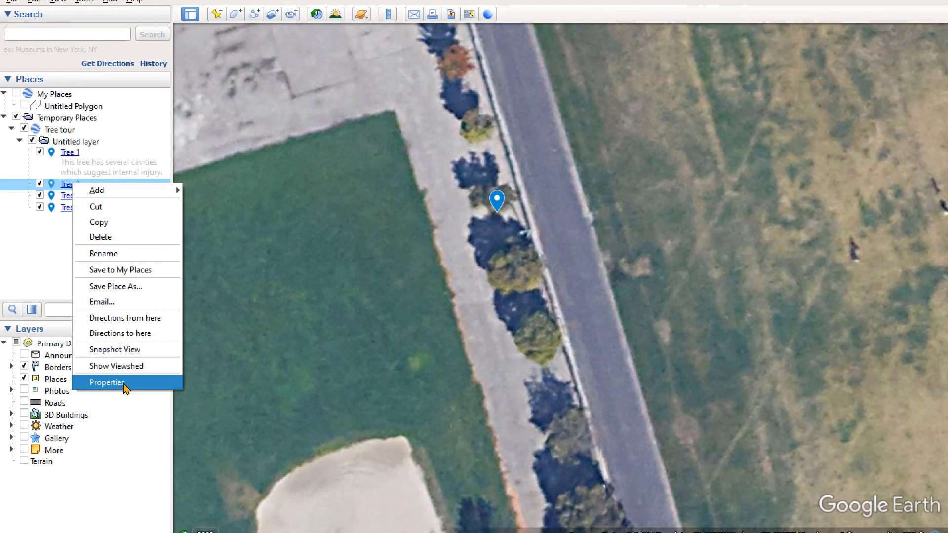
left_click(106, 382)
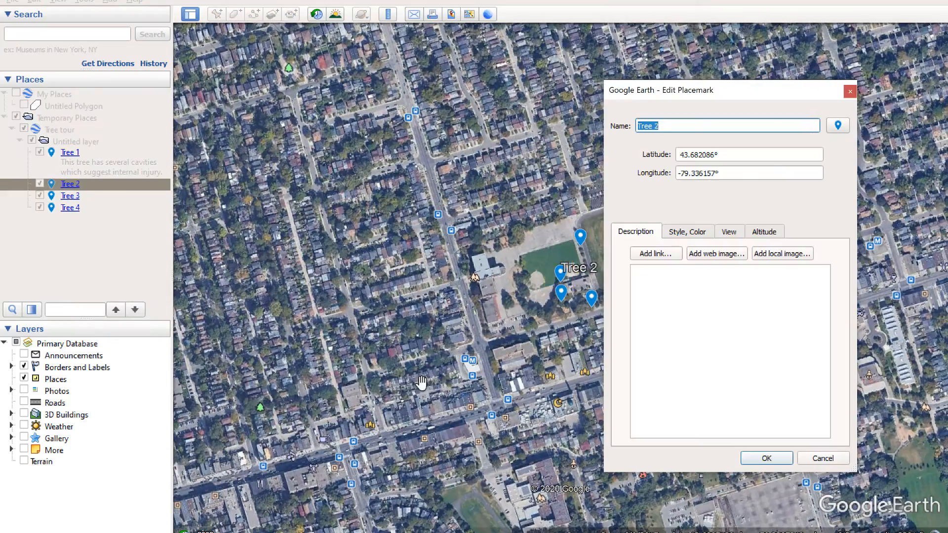
scroll(498, 353, "up", 3)
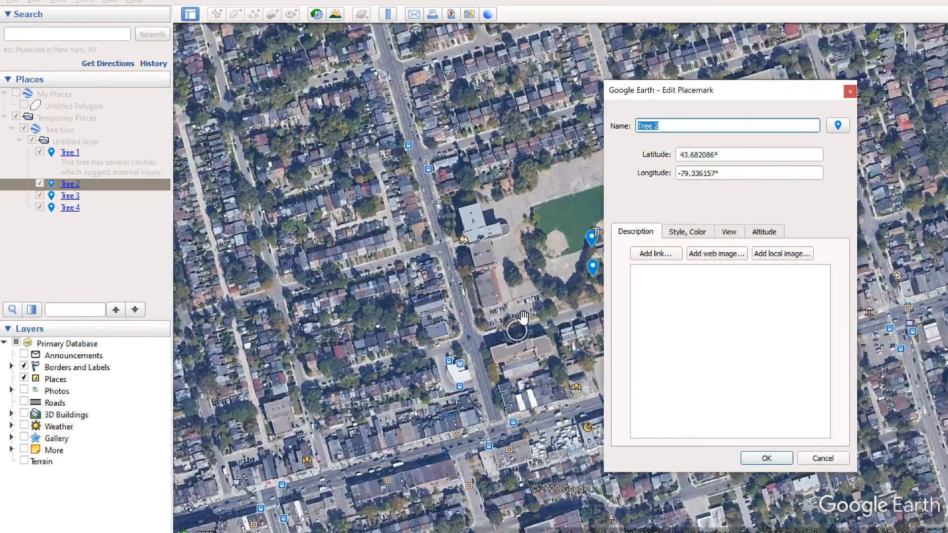
left_click_drag(489, 287, 354, 334)
scroll(353, 334, "up", 3)
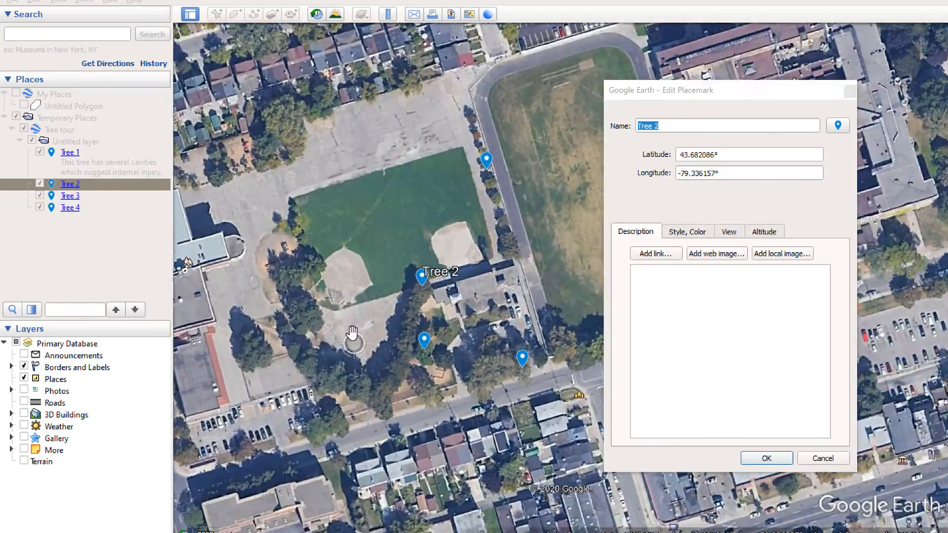
scroll(357, 332, "up", 5)
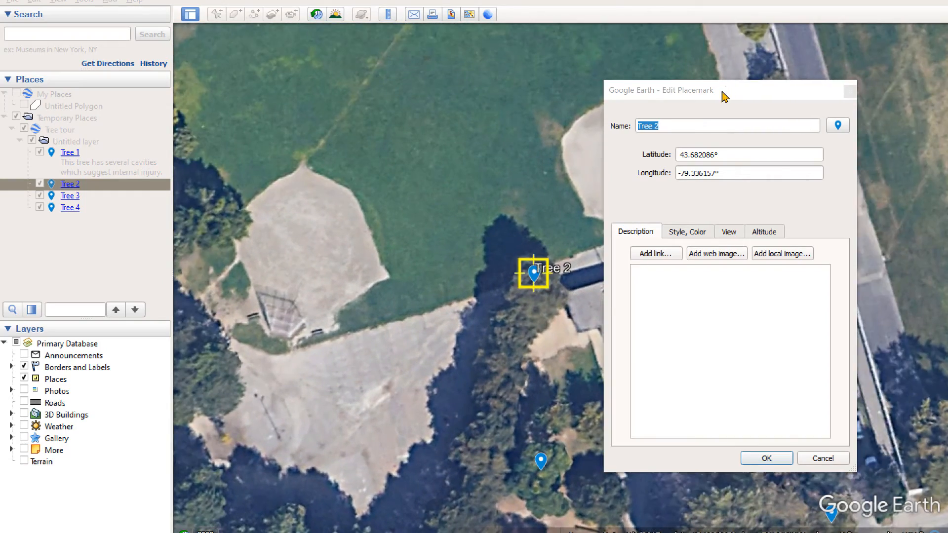
left_click_drag(721, 95, 801, 100)
Enter "The exposed and damaged roots can impact tree health." as the Tree 2 description.
left_click(742, 284)
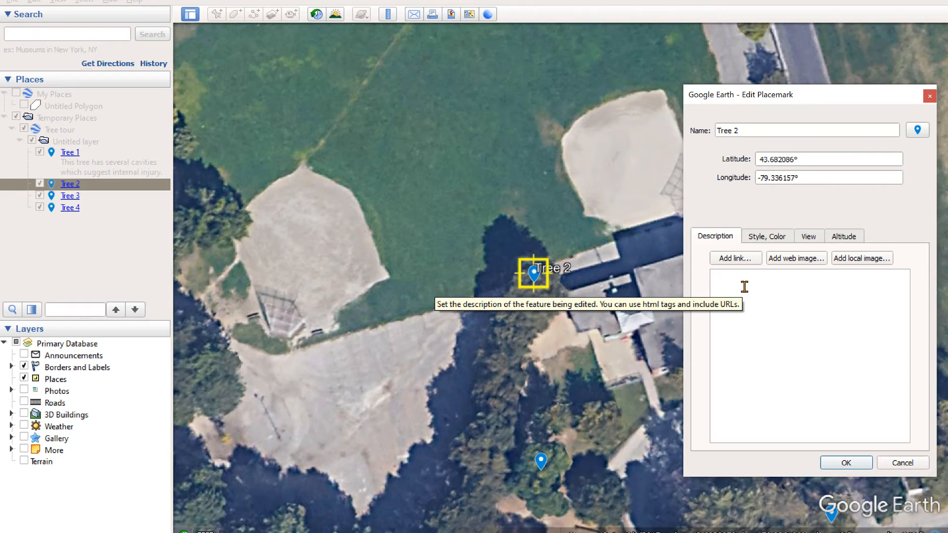
type("The expoaed roots")
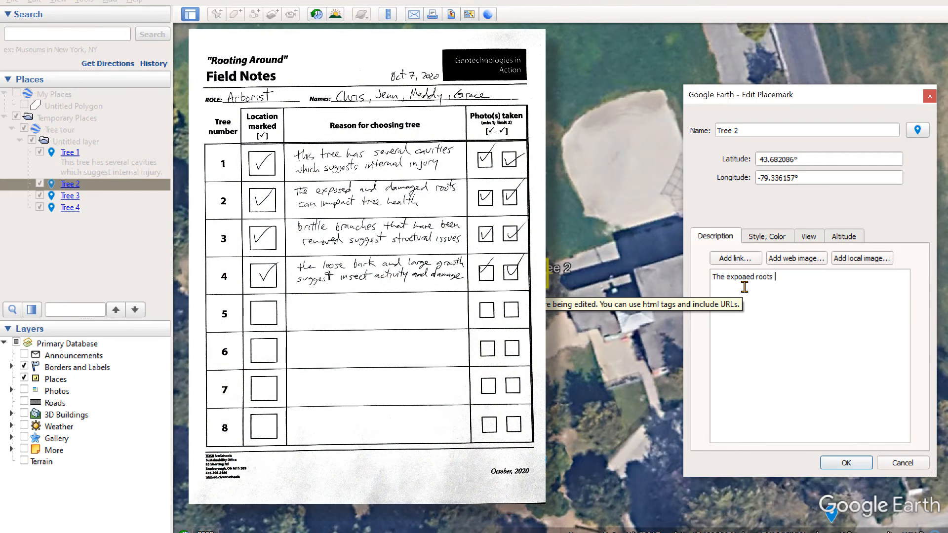
left_click(744, 281)
key("BackSpace")
type("sed and damag")
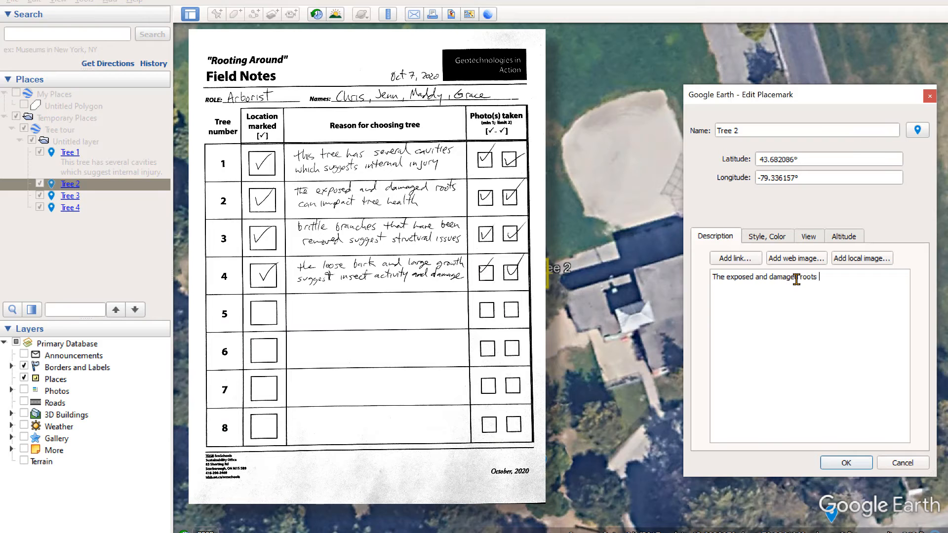
type("ee health.")
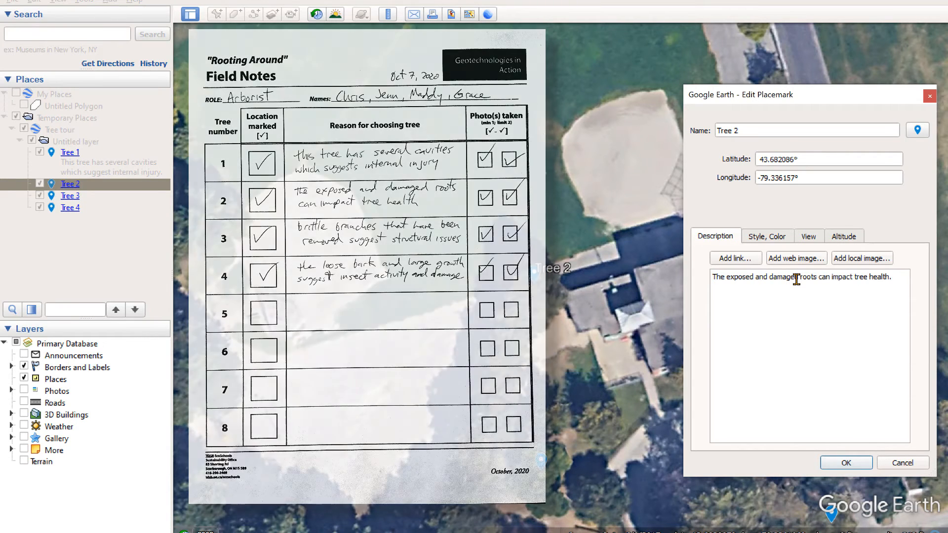
Start a <p> paragraph below the Tree 2 description text and insert the photo PXL_20201009_132040094.jpg from the Tree Tour folder in Pictures.
key("Return")
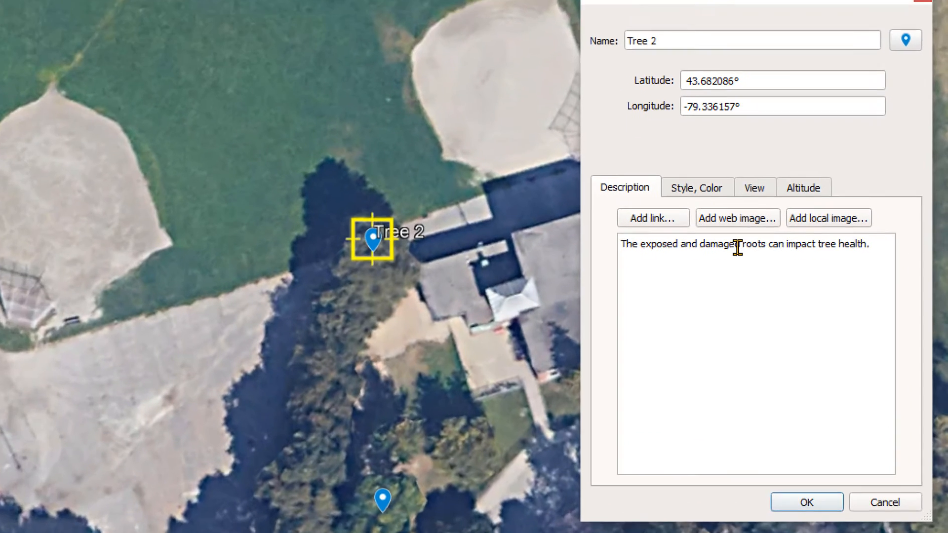
type("<p>")
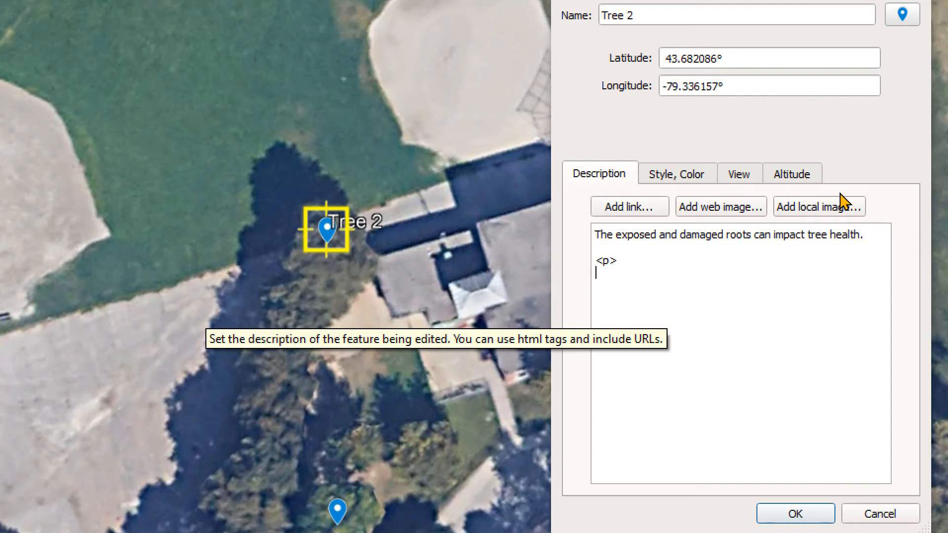
left_click(829, 209)
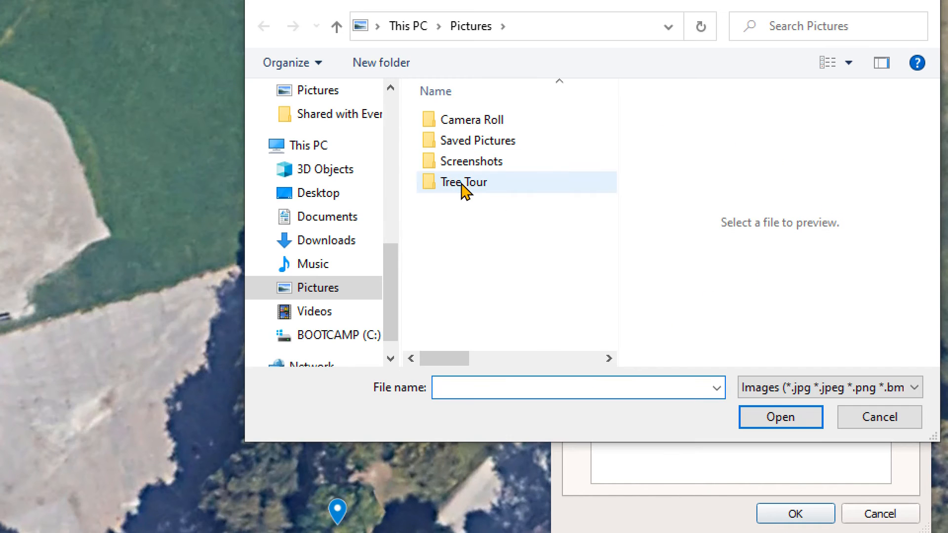
left_click(462, 186)
double_click(464, 187)
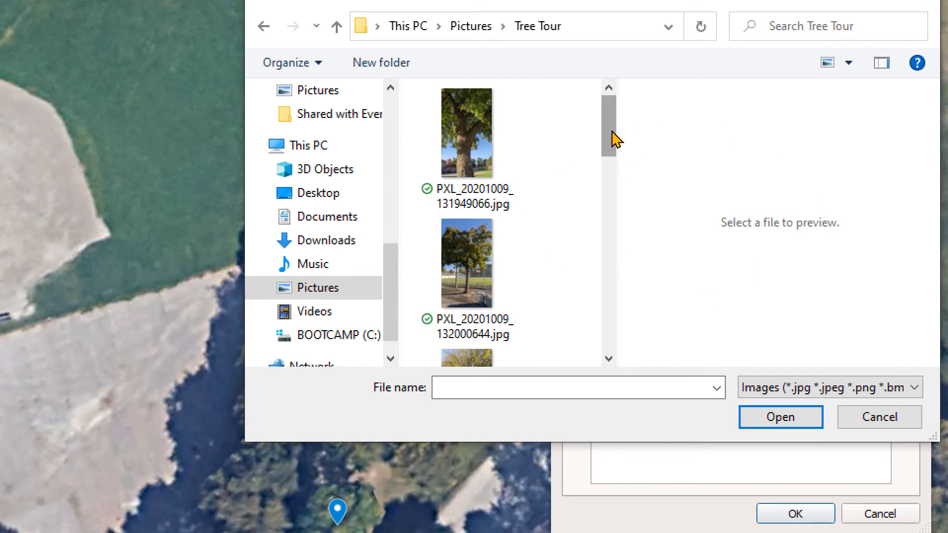
left_click_drag(613, 140, 615, 178)
left_click(476, 222)
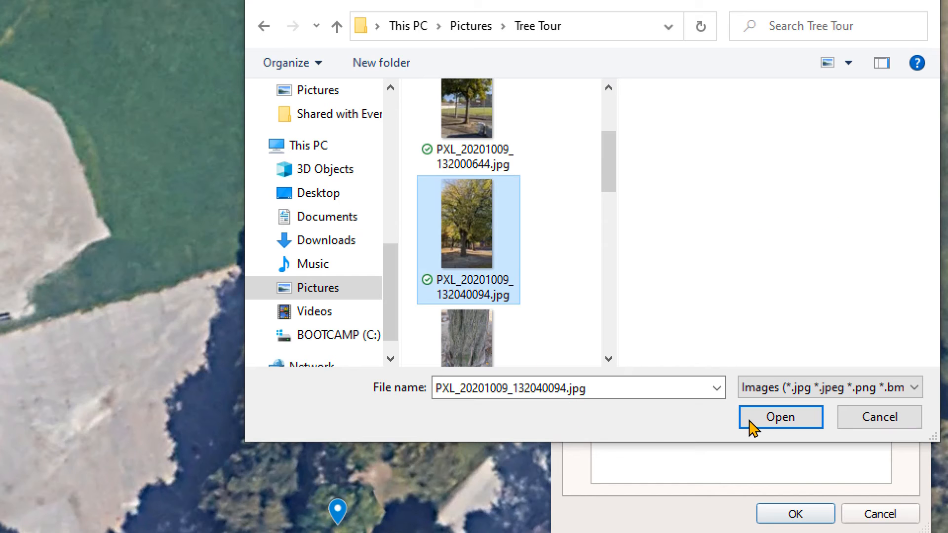
left_click(771, 420)
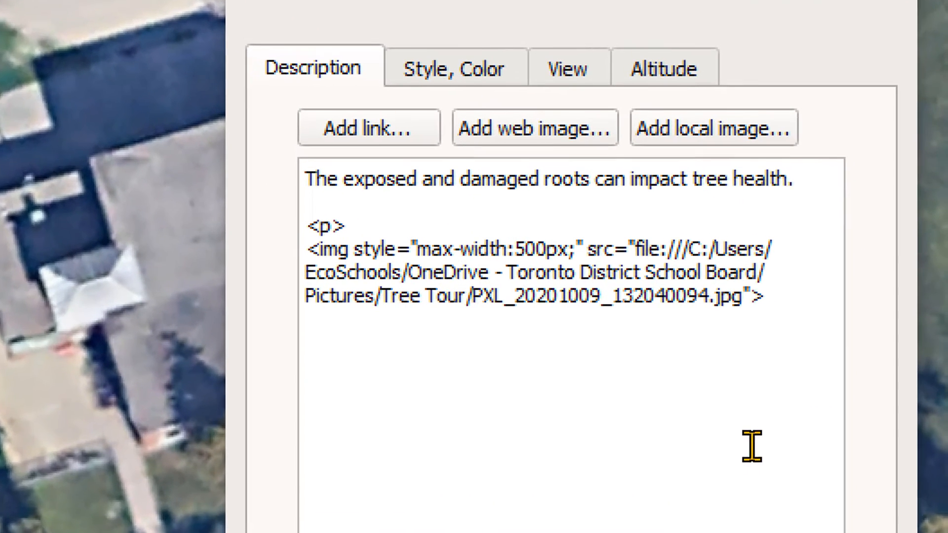
End the first Tree 2 photo's paragraph with </p> and begin another <p> on the following line.
type("</p>")
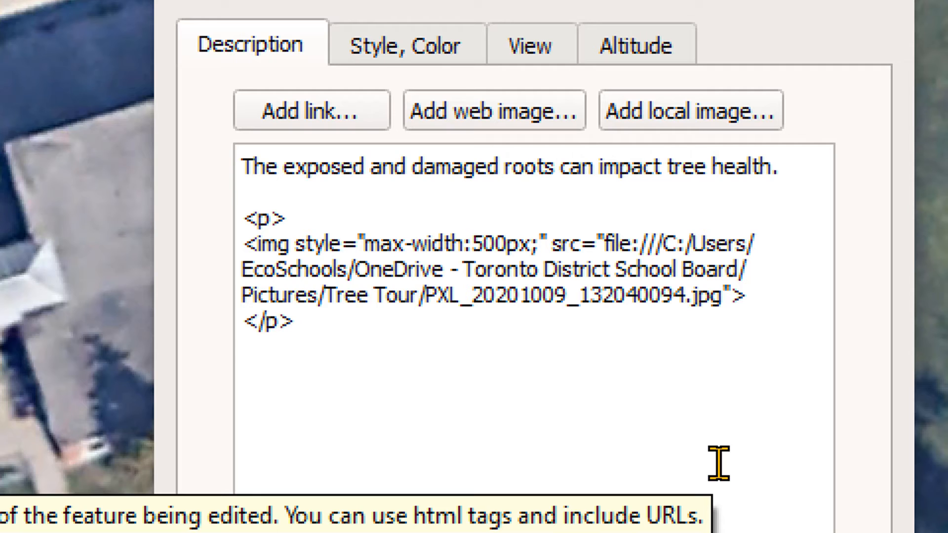
key("Return")
type("<p>")
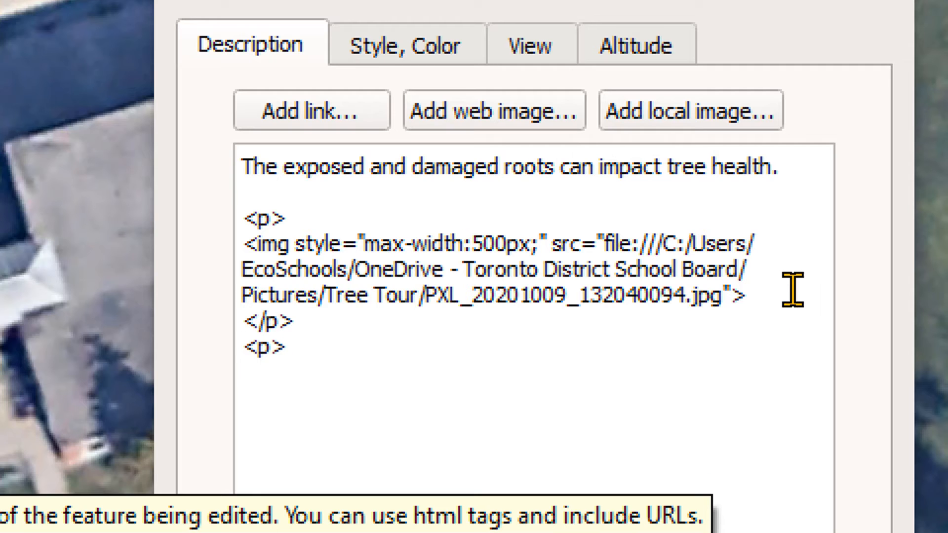
Insert the photo PXL_20201009_132048817.jpg from the Tree Tour folder, end its paragraph with </p>, and save the Tree 2 placemark.
left_click(704, 121)
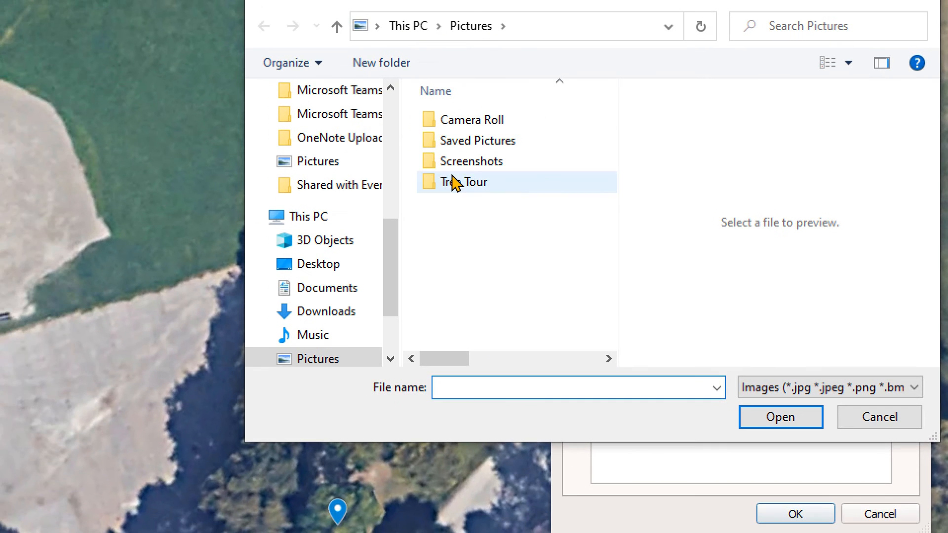
double_click(380, 166)
left_click_drag(565, 104, 568, 149)
left_click_drag(616, 170, 587, 199)
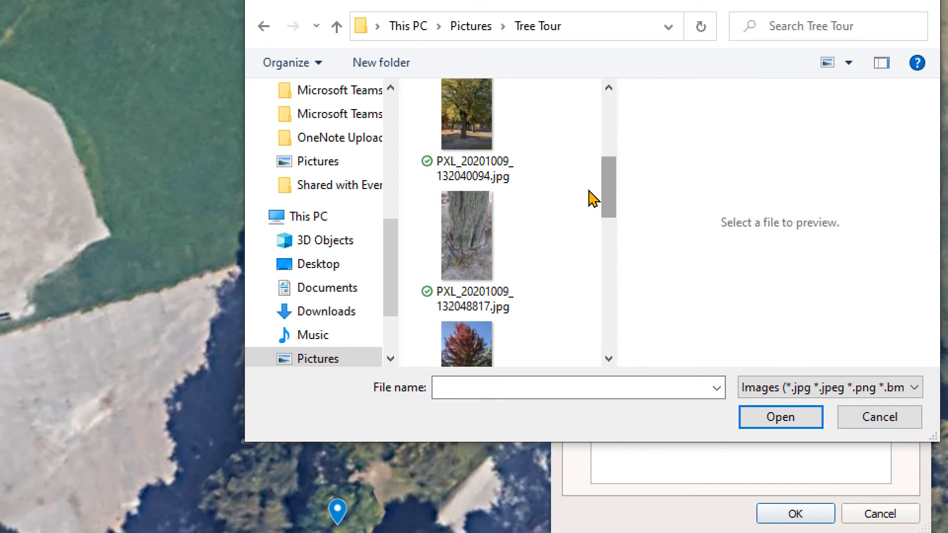
left_click(471, 237)
left_click(789, 424)
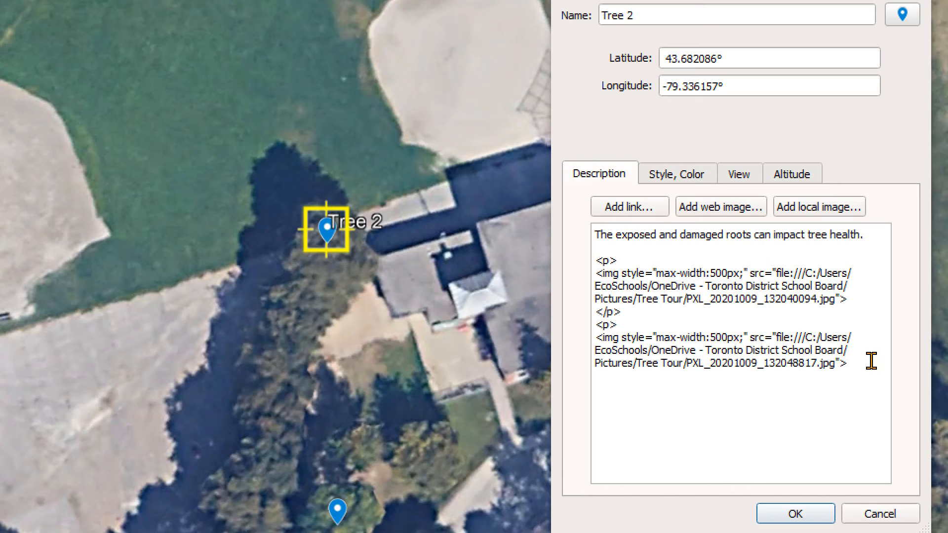
type("</p>")
left_click(794, 515)
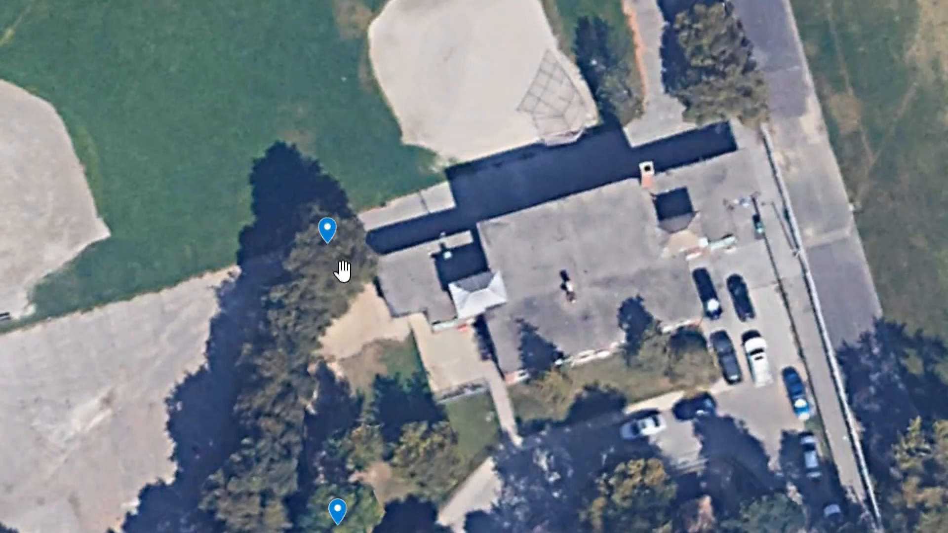
Check the description and photos in the Tree 2 placemark's balloon on the map and close it.
left_click(329, 236)
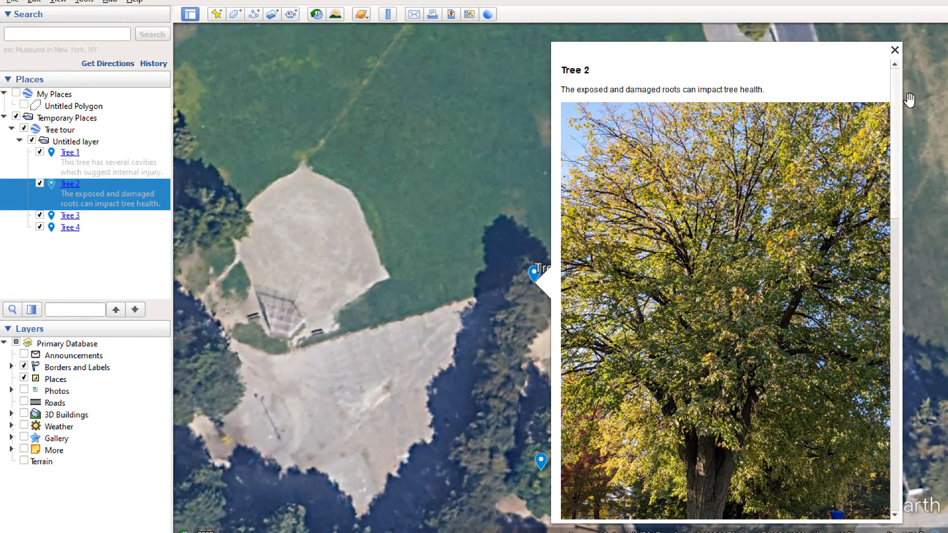
left_click_drag(897, 98, 937, 35)
left_click(895, 49)
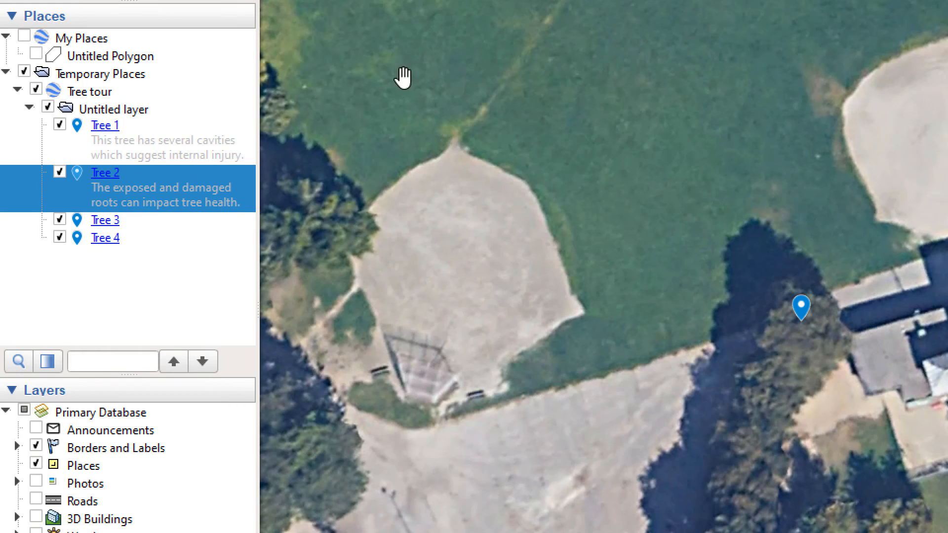
Rename the Untitled layer folder as "Group 4 - " followed by the group members' first names, separated by commas.
left_click(115, 111)
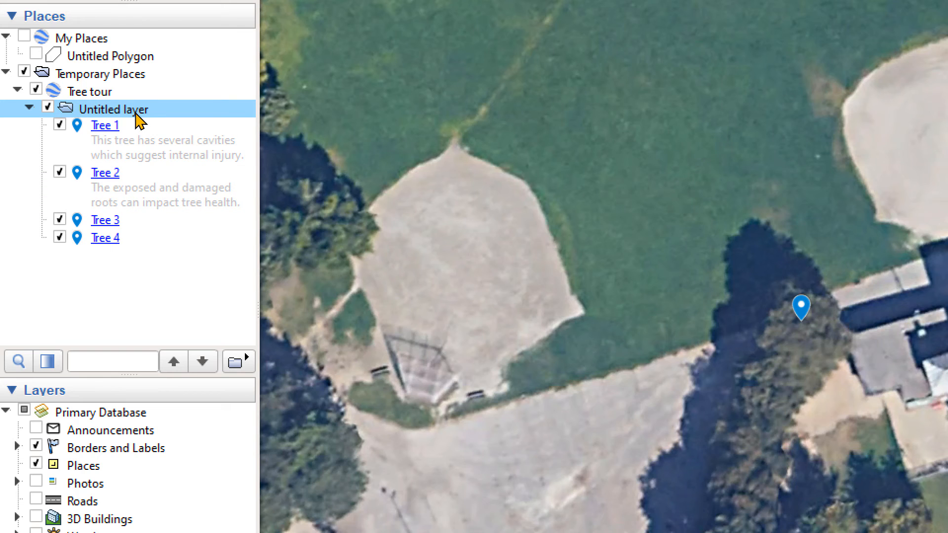
right_click(107, 118)
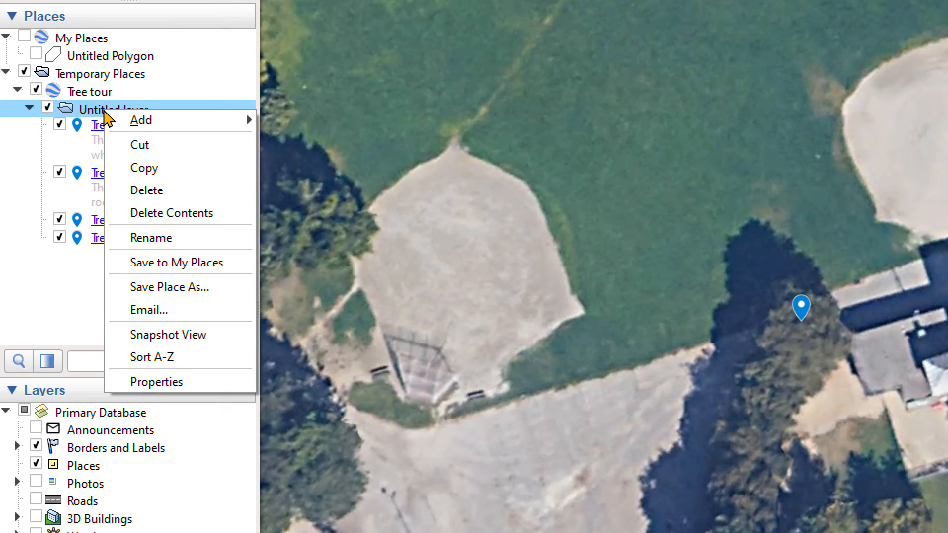
left_click(154, 239)
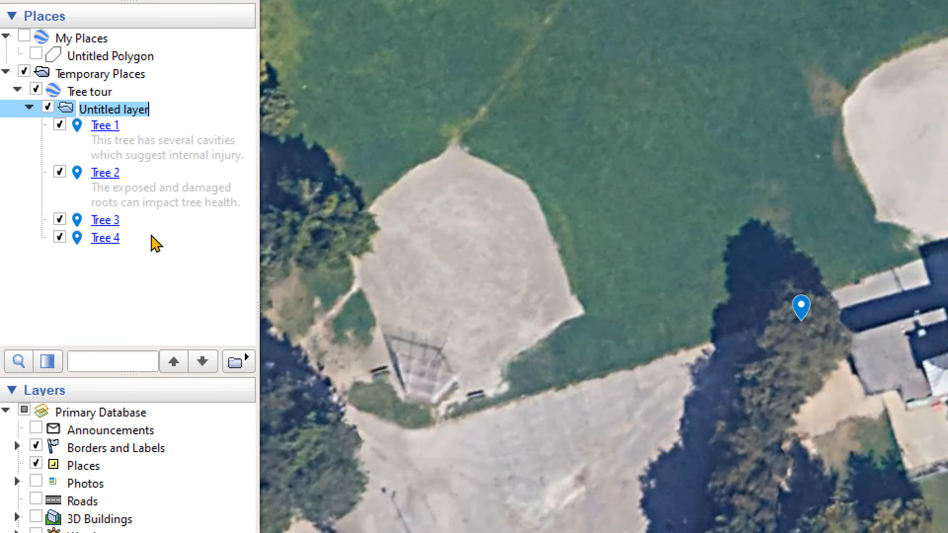
type("Group 4 - Chris")
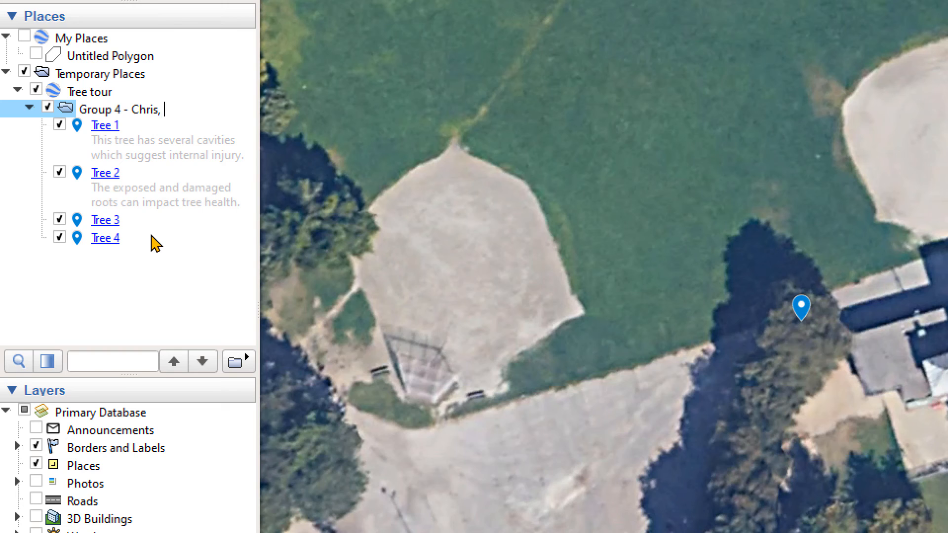
type(", Maddy, G")
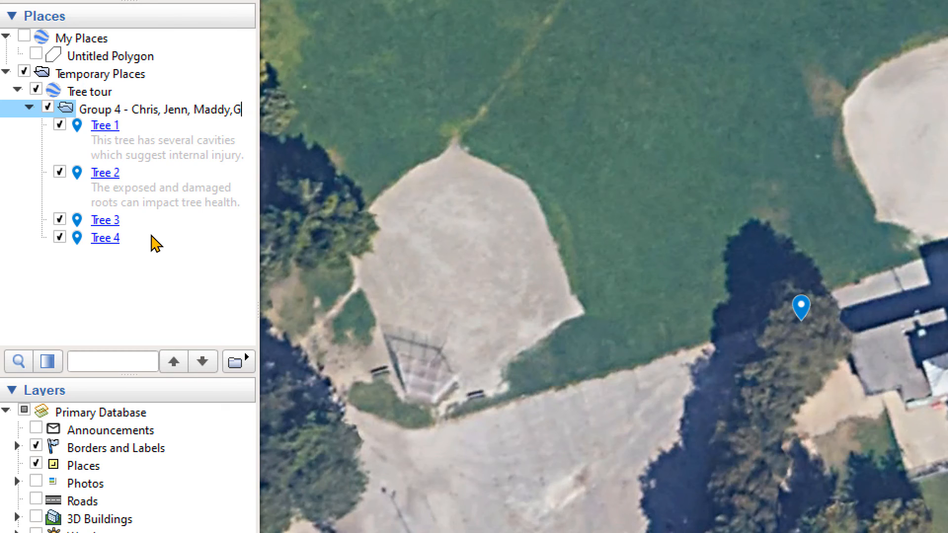
type("race")
key("Return")
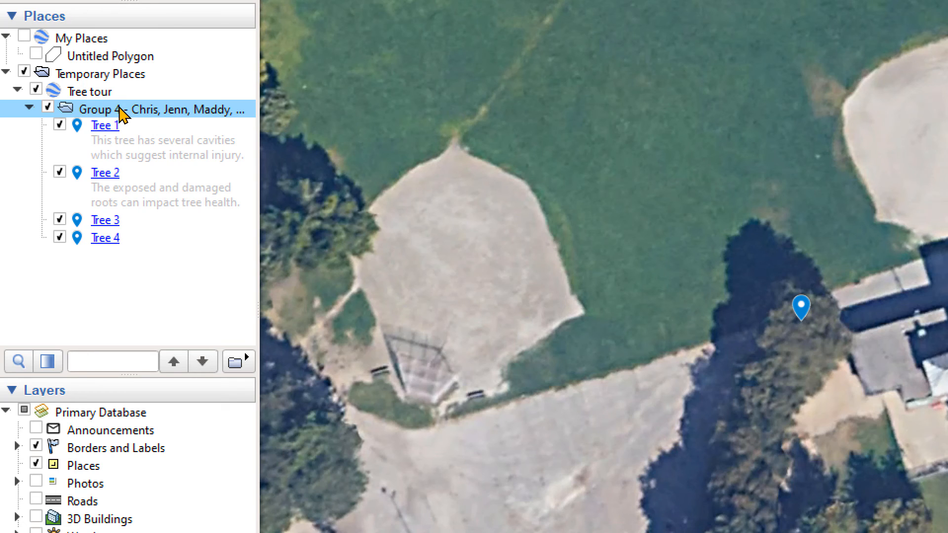
Save the Group 4 folder as a Kmz file on the Desktop, keeping the suggested file name.
right_click(154, 116)
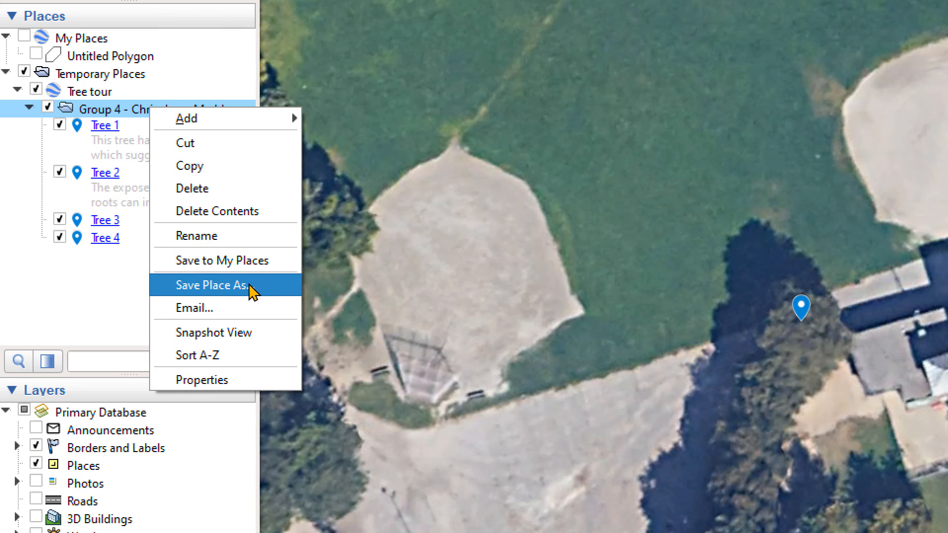
left_click(227, 286)
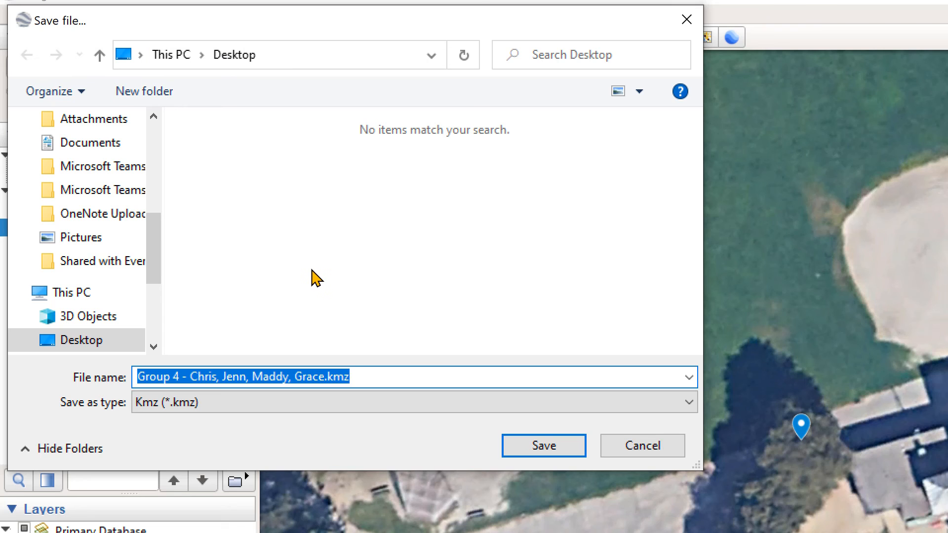
left_click(535, 443)
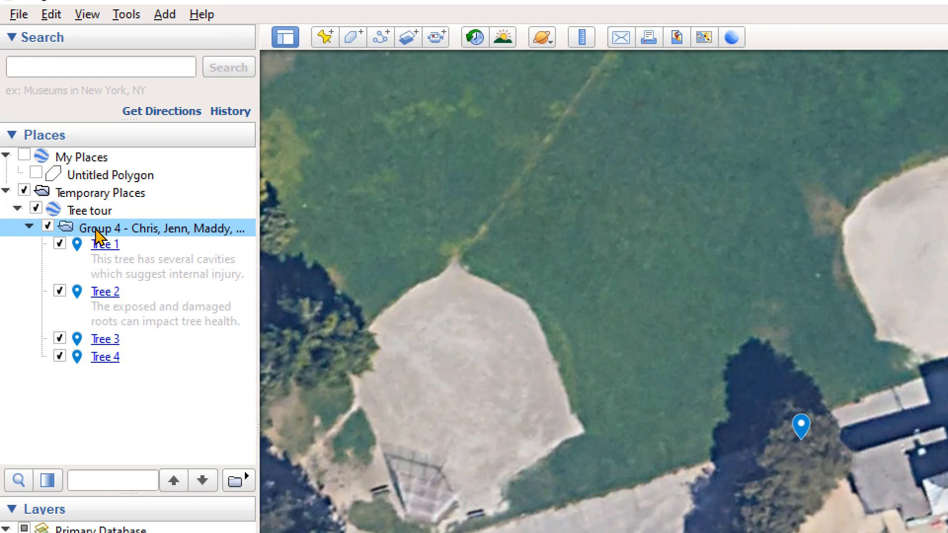
Move the Group 4 folder from Tree tour into My Places, and close and relaunch Google Earth Pro.
left_click_drag(97, 236, 93, 160)
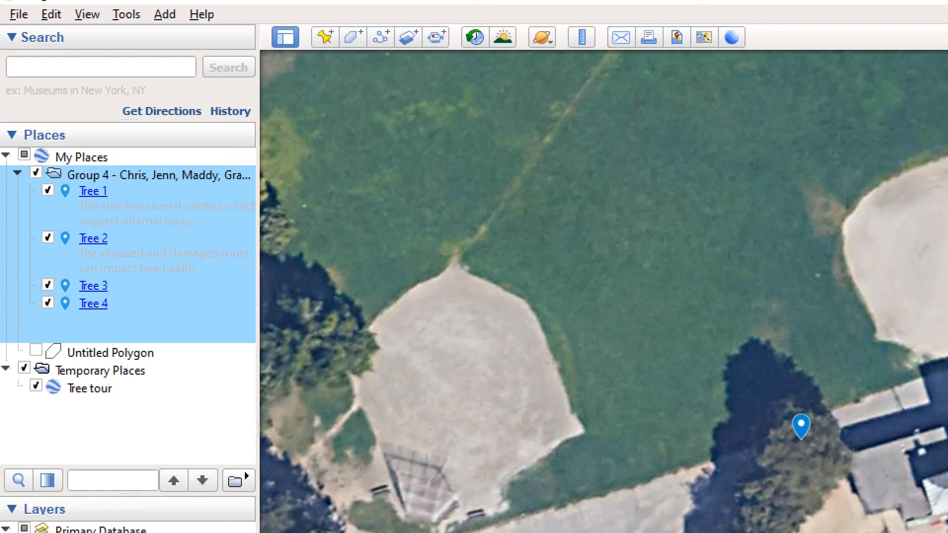
key("alt+F4")
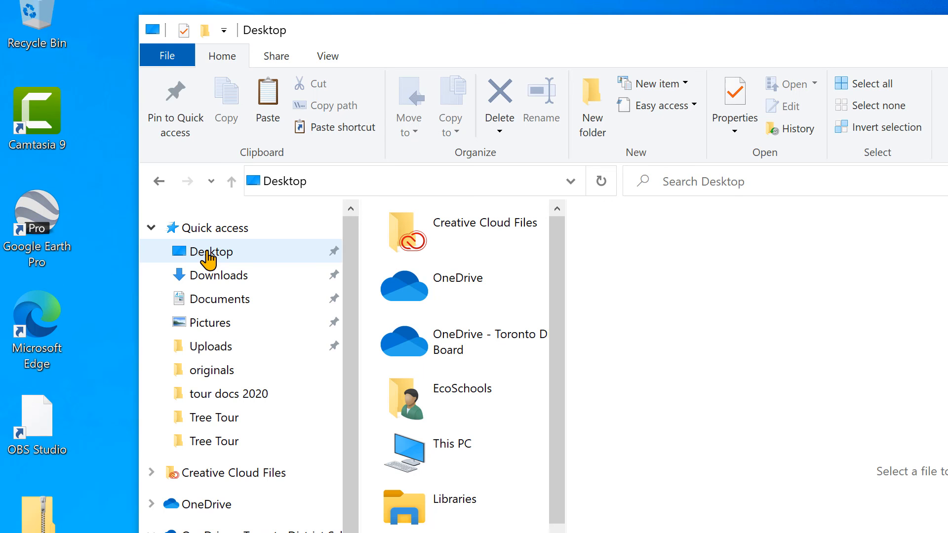
double_click(18, 222)
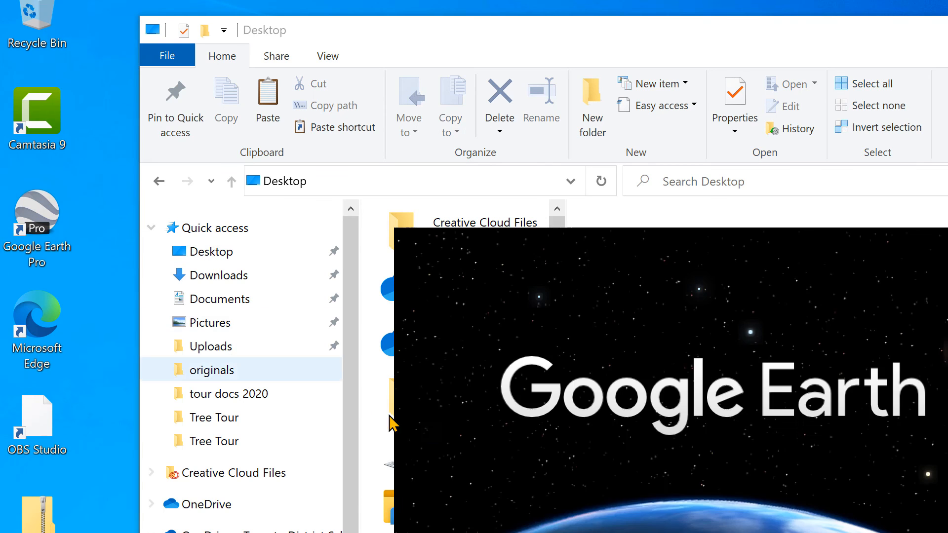